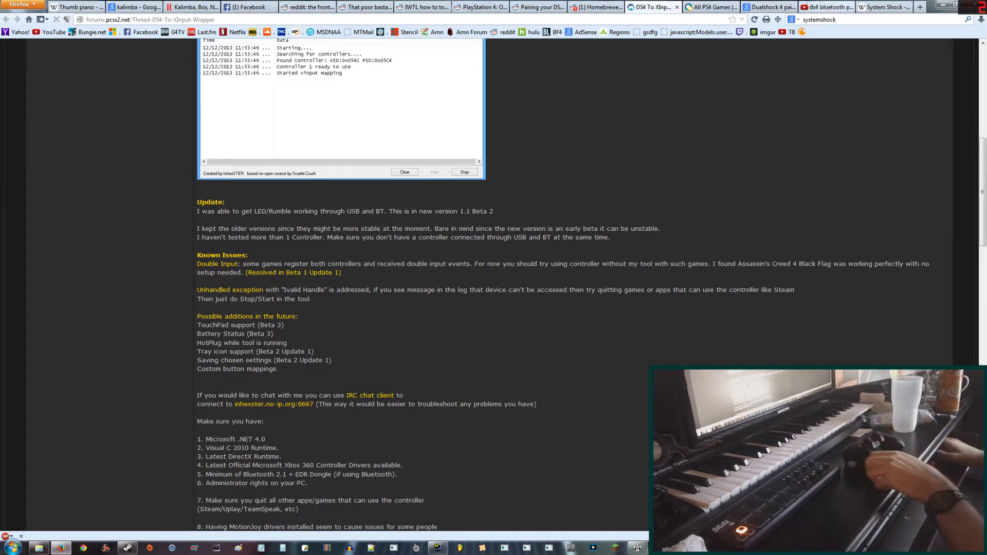
Step: Scroll the DS4 To XInput Wrapper thread to the 'Make sure you have' list and attached DS4Tool zips
{"action": "scroll", "coordinate": [510, 307], "scroll_direction": "up", "scroll_amount": 5}
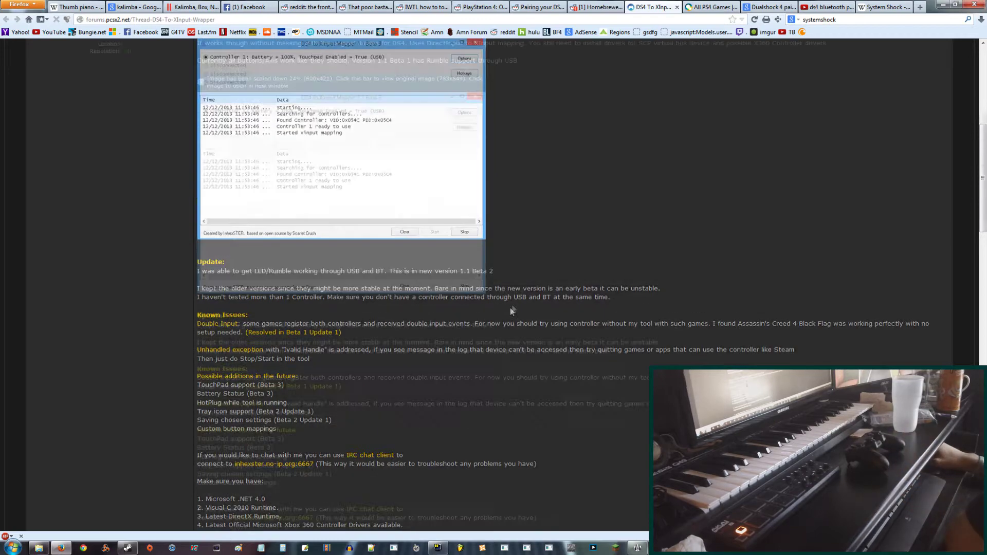
{"action": "scroll", "coordinate": [532, 103], "scroll_direction": "down", "scroll_amount": 3}
{"action": "scroll", "coordinate": [560, 233], "scroll_direction": "down", "scroll_amount": 6}
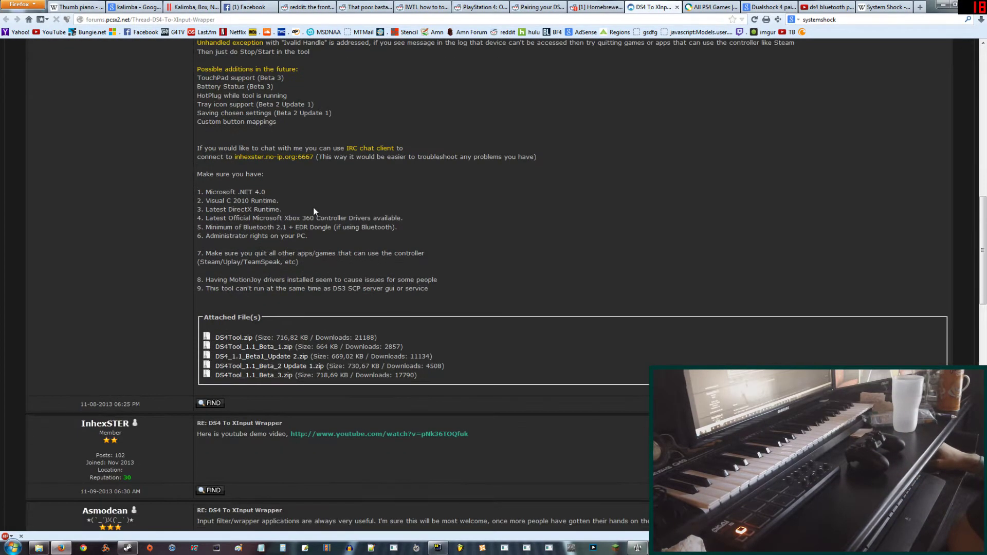
{"action": "scroll", "coordinate": [362, 208], "scroll_direction": "up", "scroll_amount": 5}
{"action": "scroll", "coordinate": [363, 208], "scroll_direction": "down", "scroll_amount": 5}
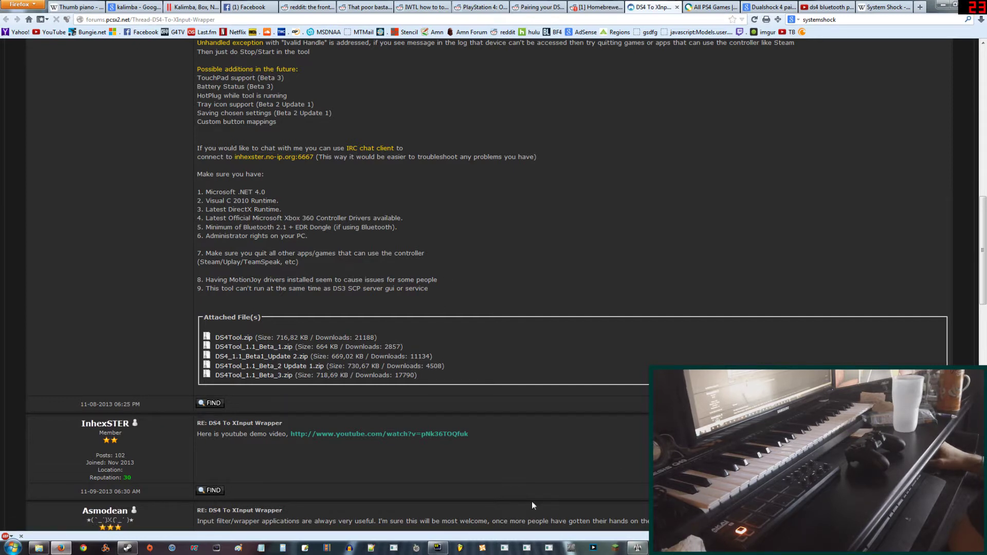
Step: Install the SCP Virtual Bus Driver with ScpDriver.exe, then select ScpServer.exe in DS4Tool_1.1_Beta_3
{"action": "left_click", "coordinate": [38, 548]}
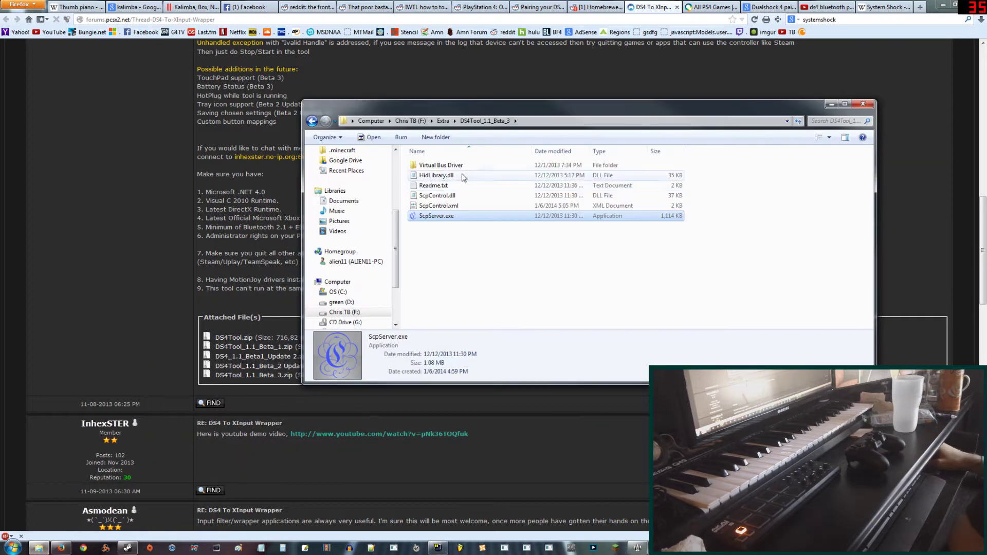
{"action": "left_click", "coordinate": [443, 120]}
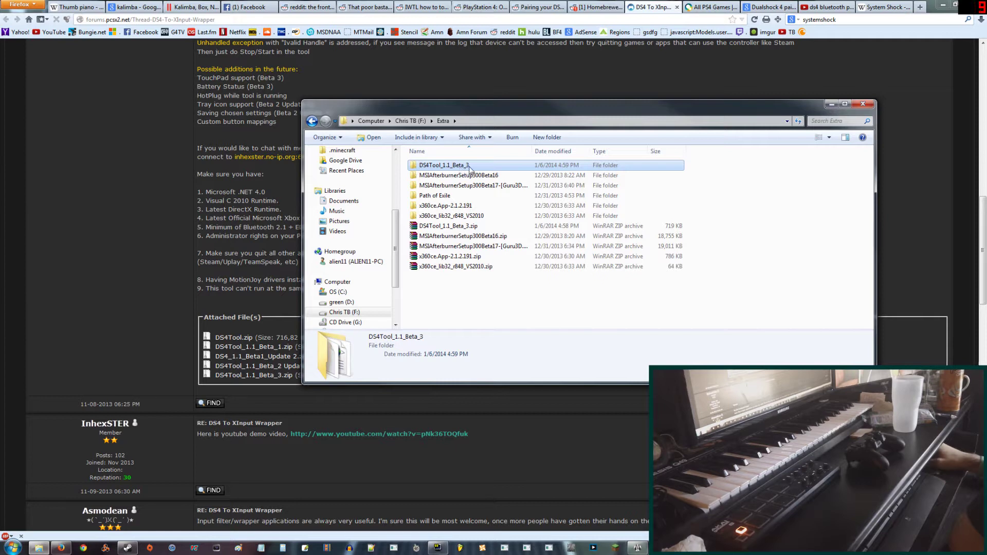
{"action": "double_click", "coordinate": [469, 165]}
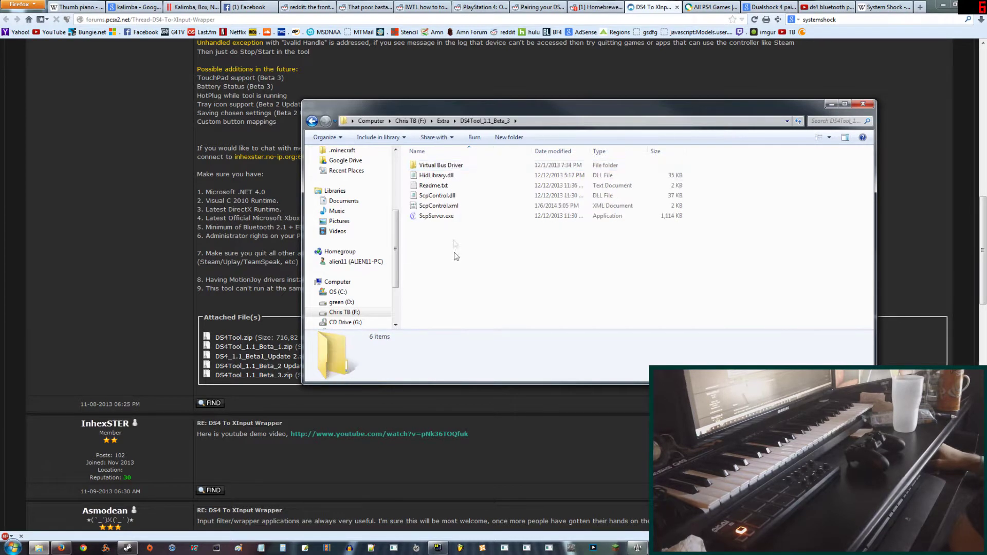
{"action": "double_click", "coordinate": [453, 168]}
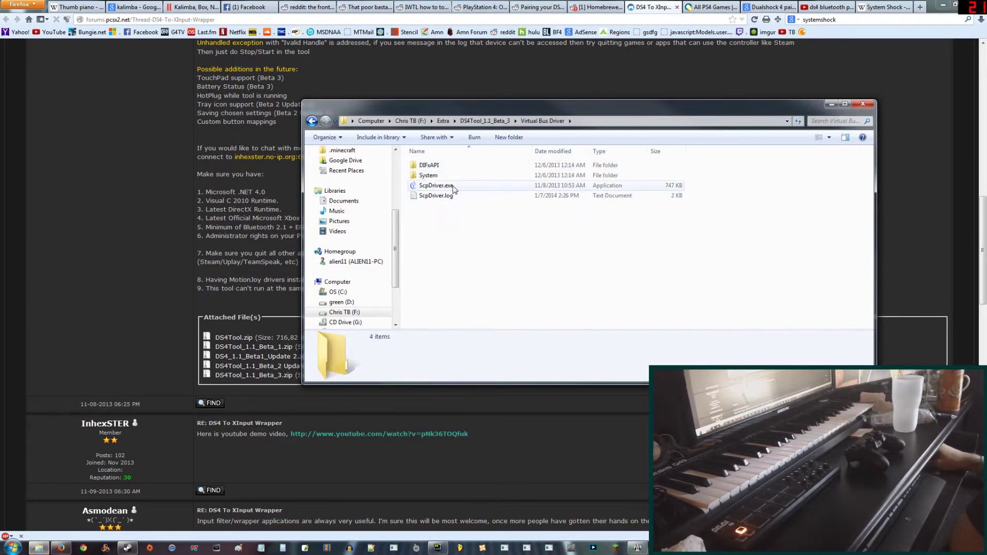
{"action": "double_click", "coordinate": [437, 185]}
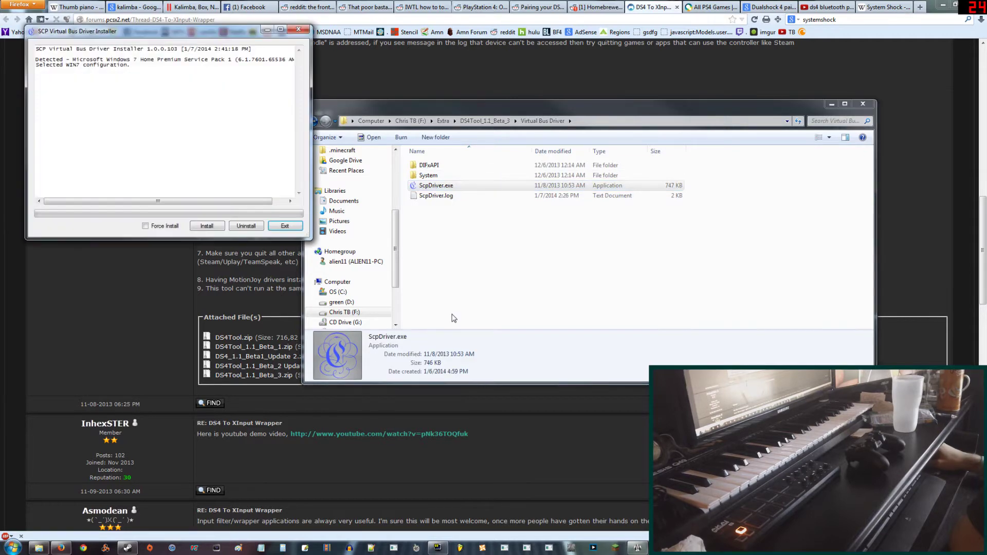
{"action": "left_click", "coordinate": [216, 229]}
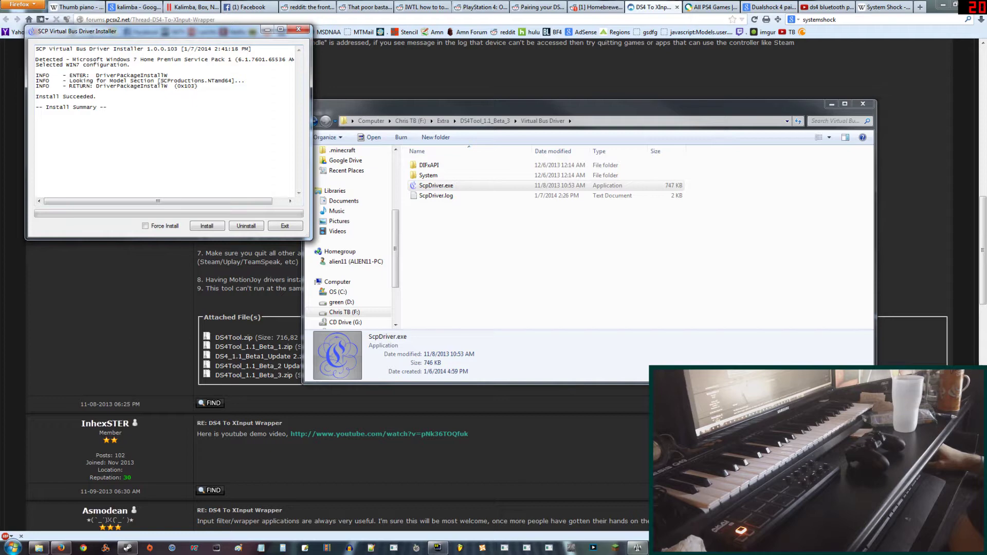
{"action": "left_click", "coordinate": [287, 229]}
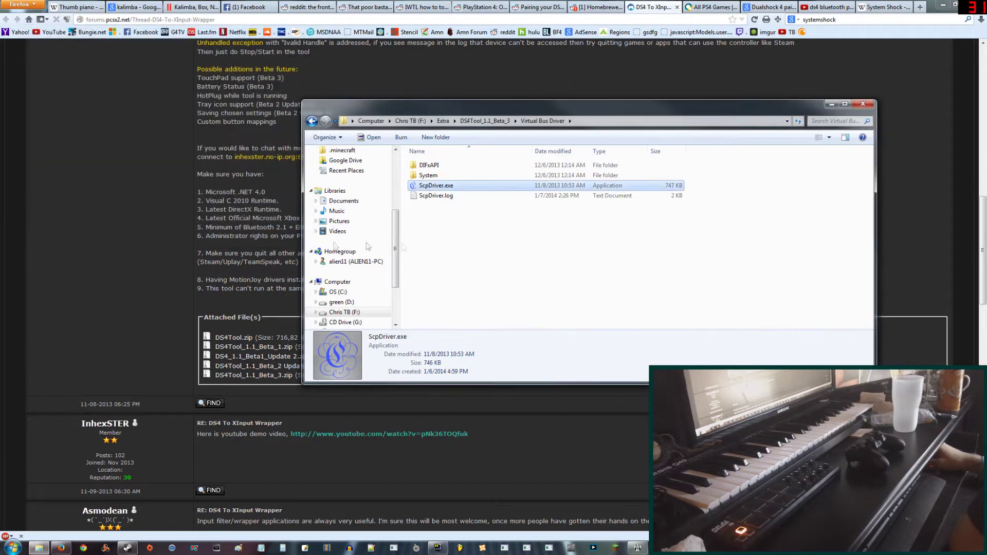
{"action": "left_click", "coordinate": [498, 121]}
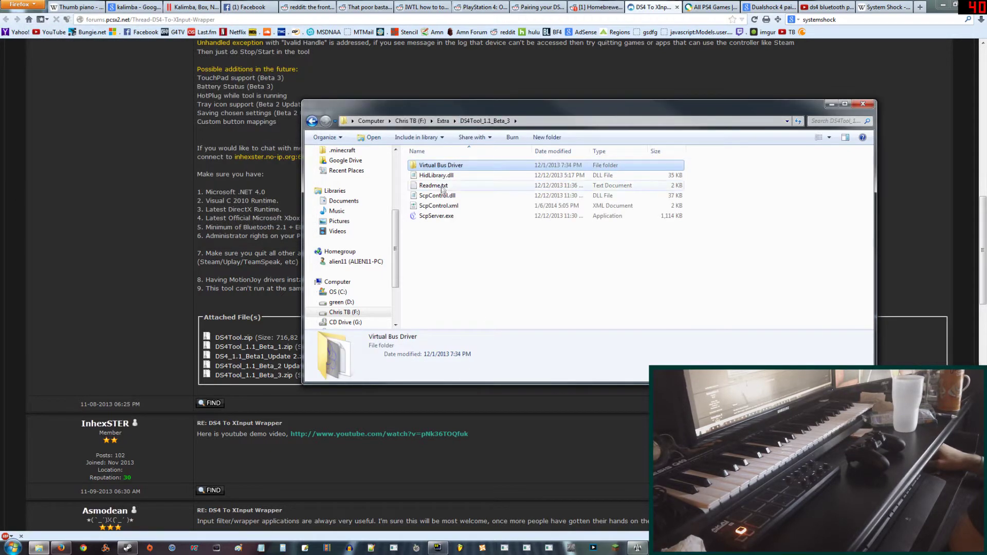
{"action": "left_click", "coordinate": [440, 217]}
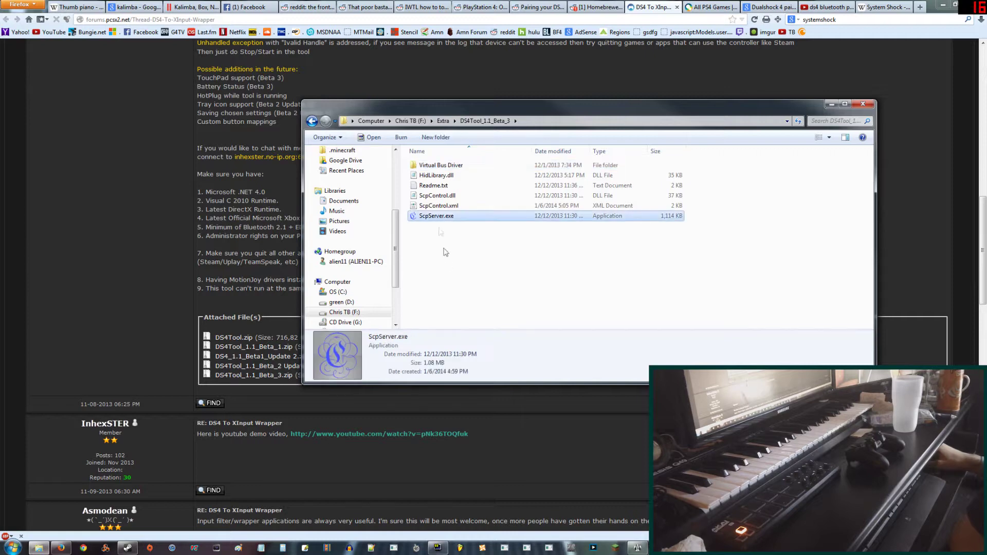
Step: Launch ScpServer.exe to start the DS4 to XInput Mapper, then bring the Explorer folder back in front
{"action": "double_click", "coordinate": [436, 216]}
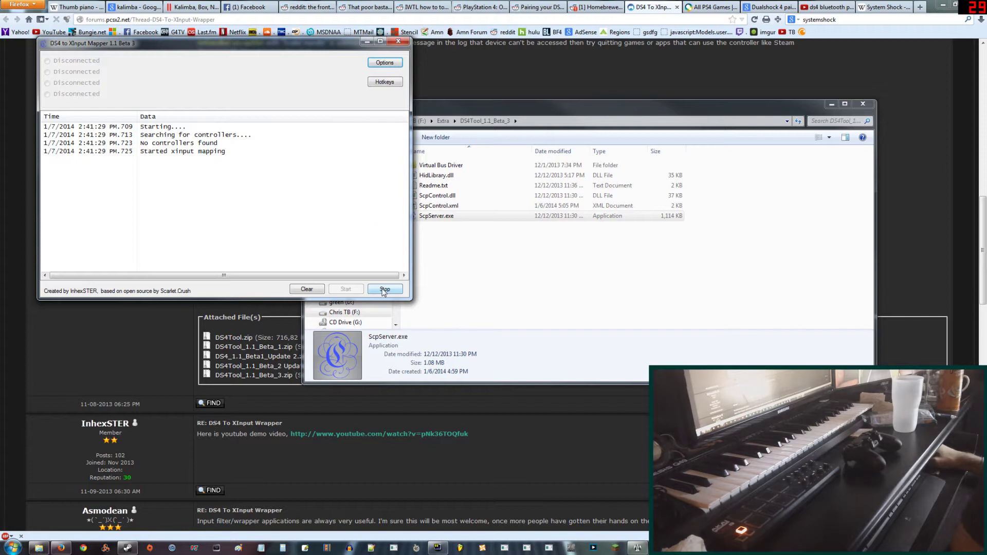
{"action": "left_click", "coordinate": [523, 131]}
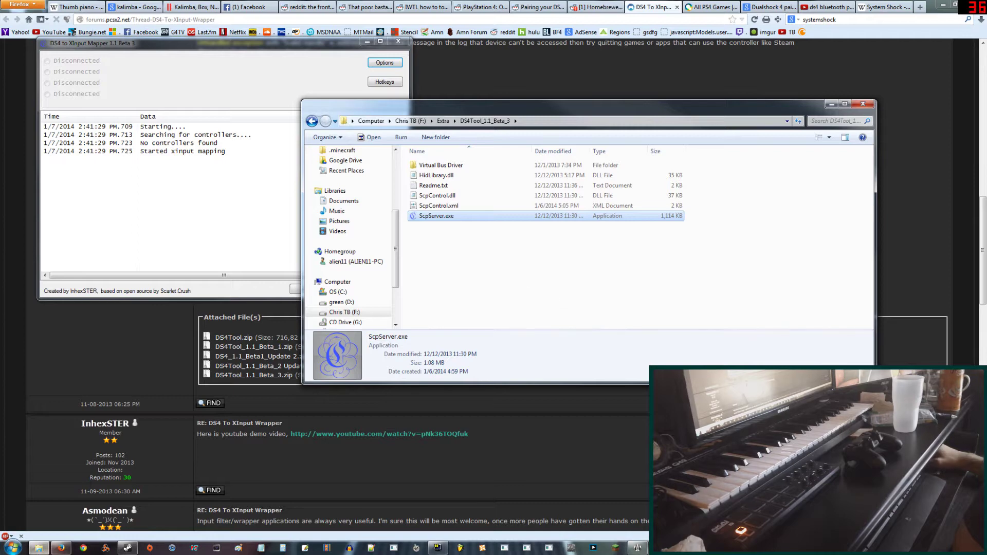
Step: Go from Devices and Printers to Hardware and Sound and start 'Add a Bluetooth device'
{"action": "left_click", "coordinate": [12, 546]}
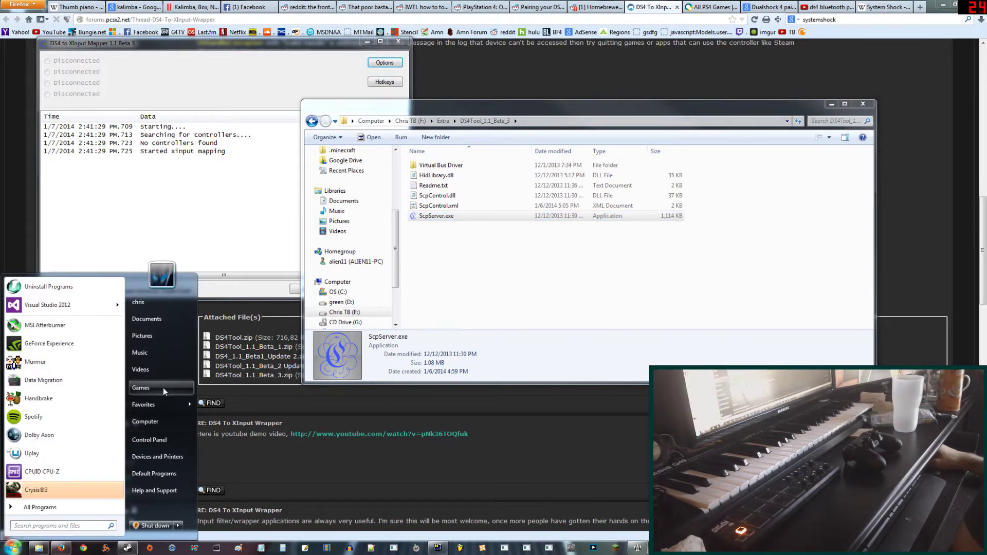
{"action": "left_click", "coordinate": [156, 455]}
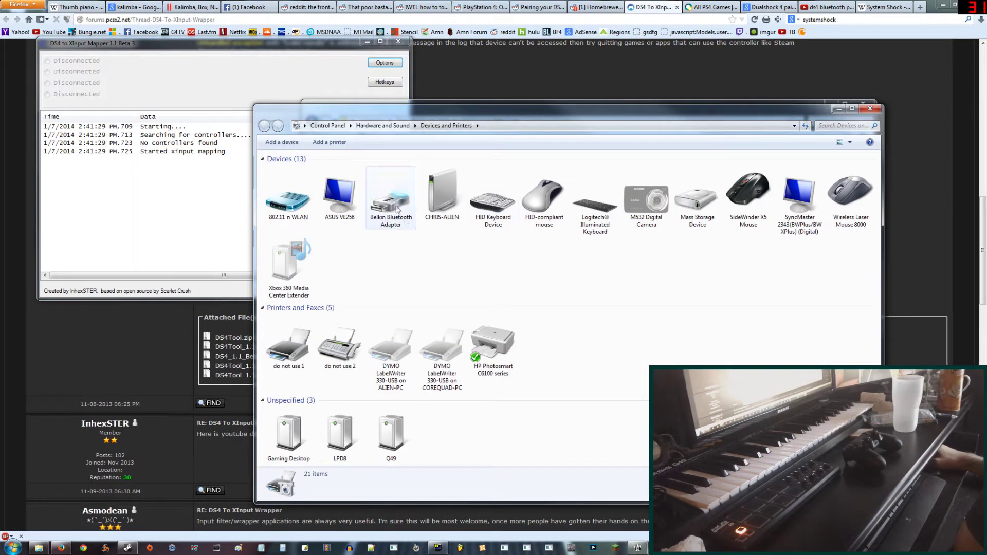
{"action": "left_click", "coordinate": [397, 208]}
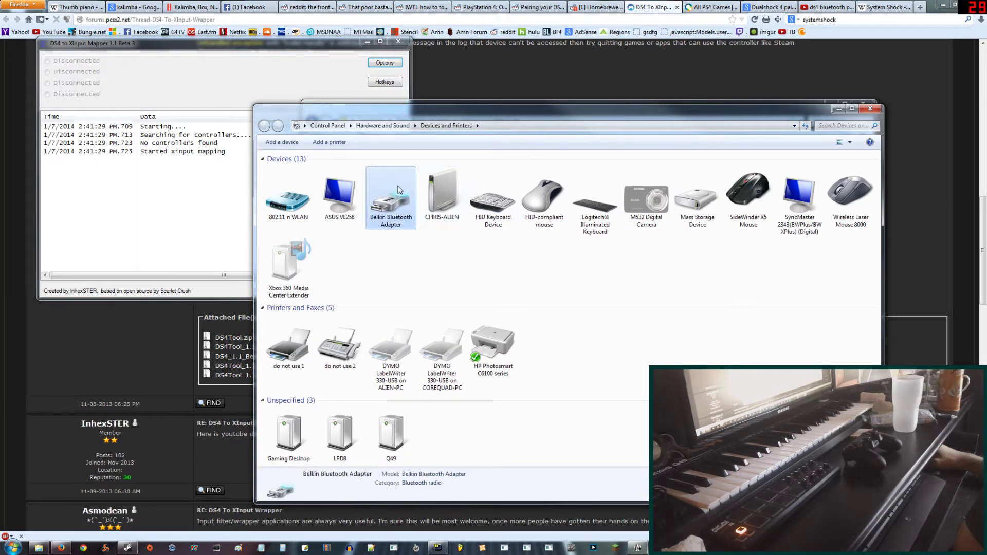
{"action": "left_click", "coordinate": [439, 277]}
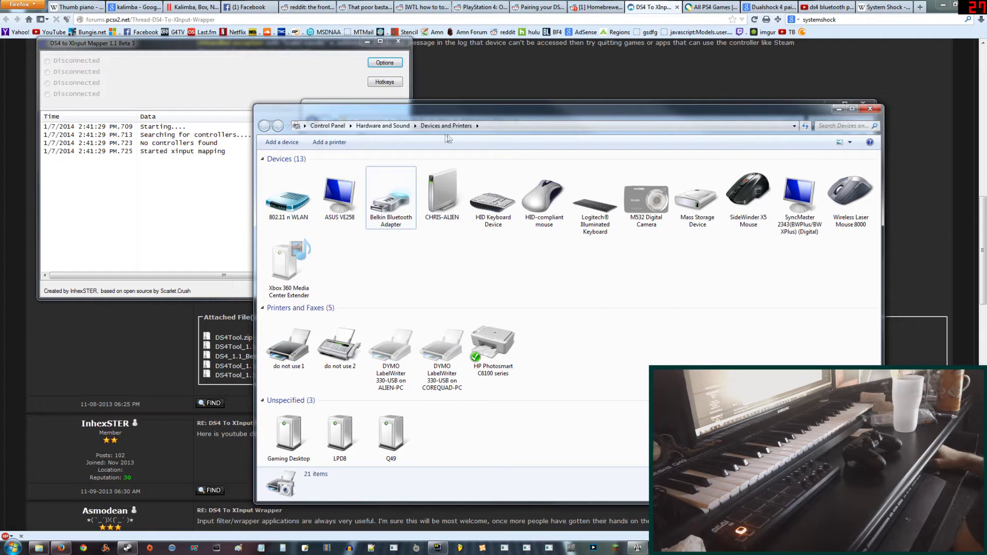
{"action": "left_click", "coordinate": [393, 127]}
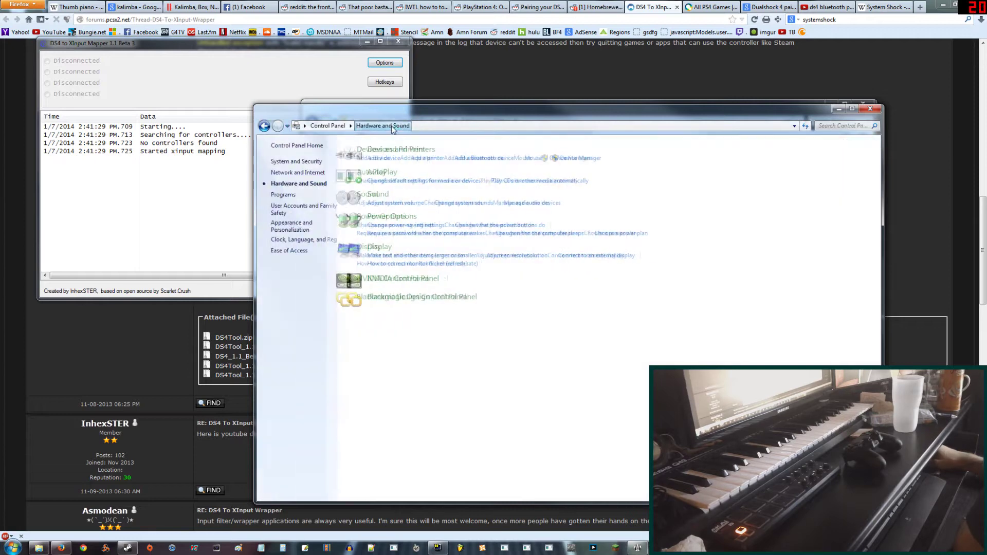
{"action": "left_click", "coordinate": [507, 159]}
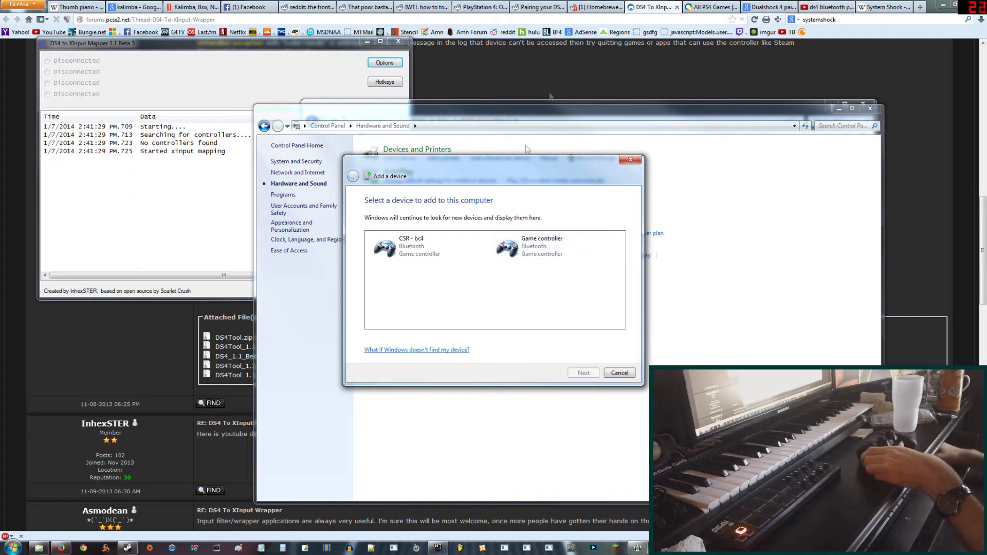
Step: Pair the Bluetooth Game controller by entering its pairing code, then close the wizard
{"action": "left_click", "coordinate": [538, 255]}
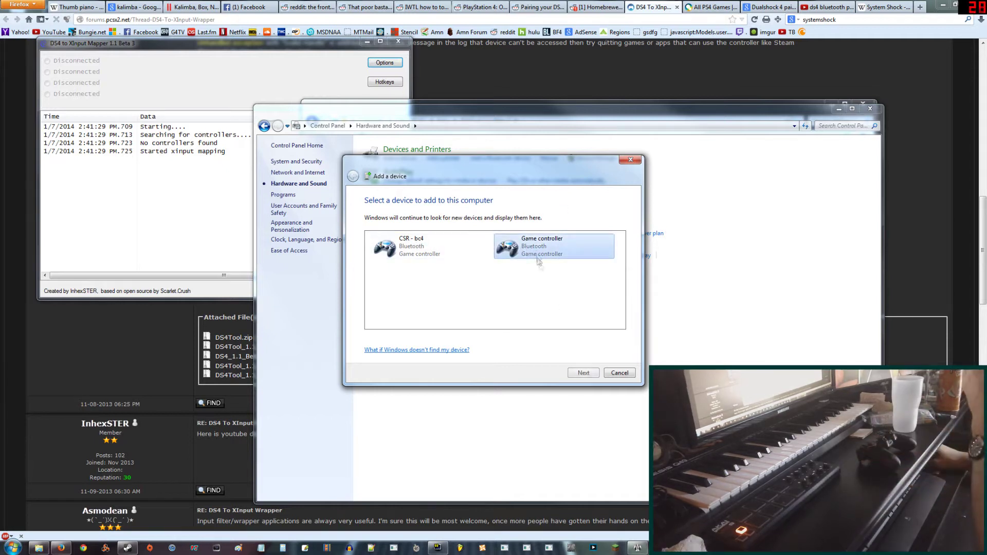
{"action": "left_click", "coordinate": [583, 373]}
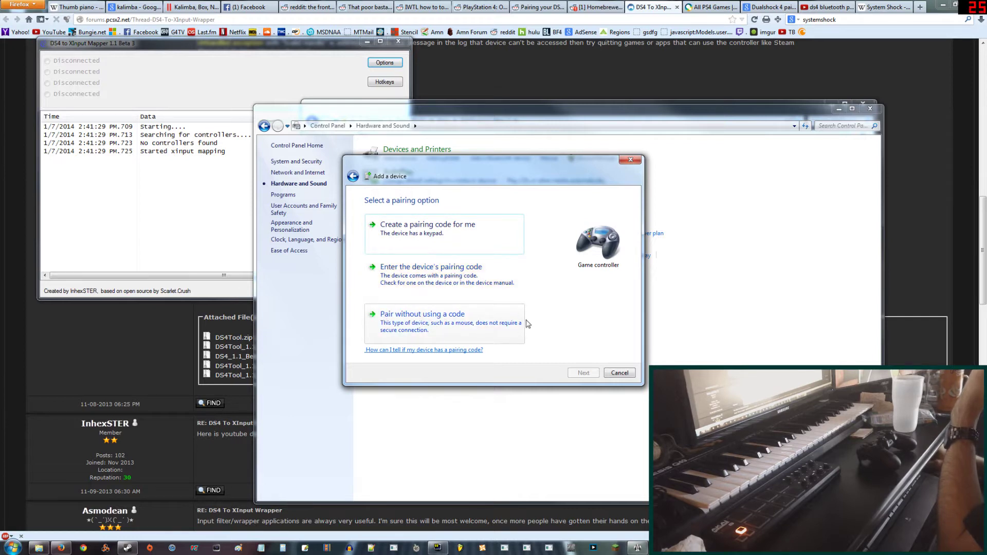
{"action": "left_click", "coordinate": [442, 283]}
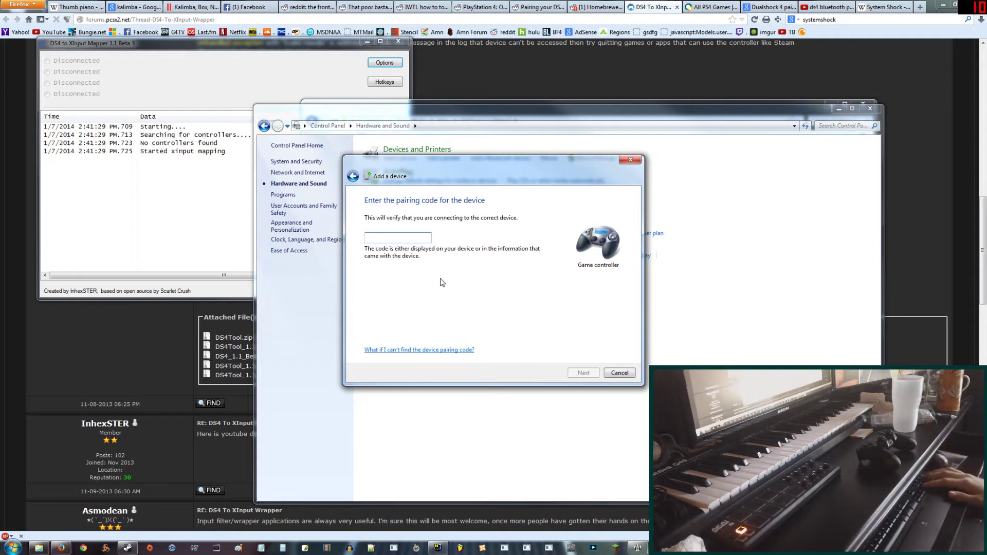
{"action": "type", "text": "0000"}
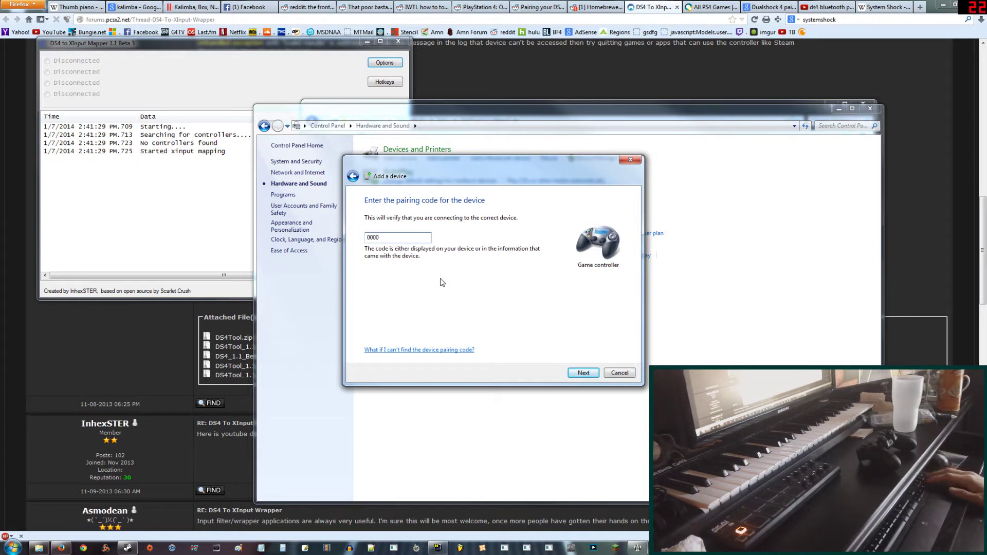
{"action": "key", "text": "Return"}
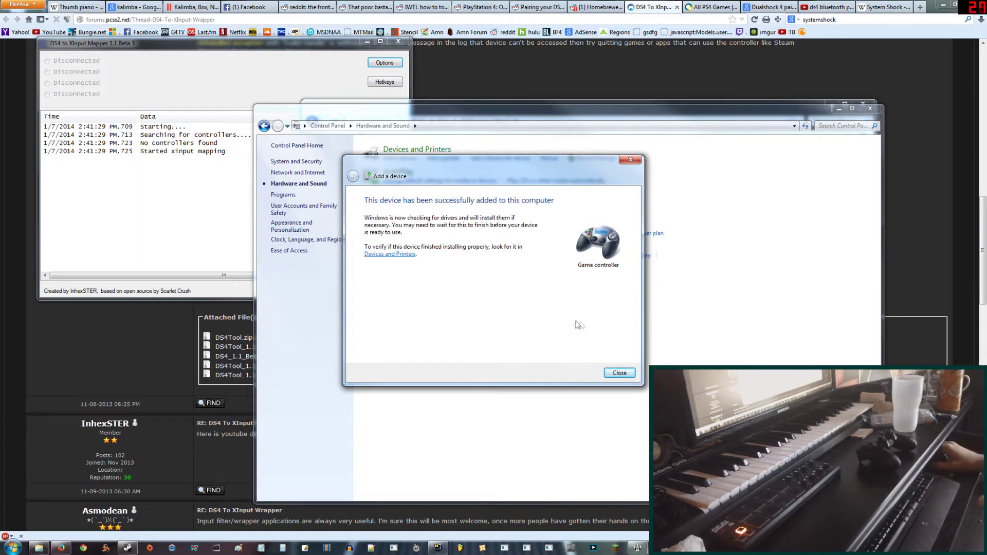
{"action": "left_click", "coordinate": [624, 375]}
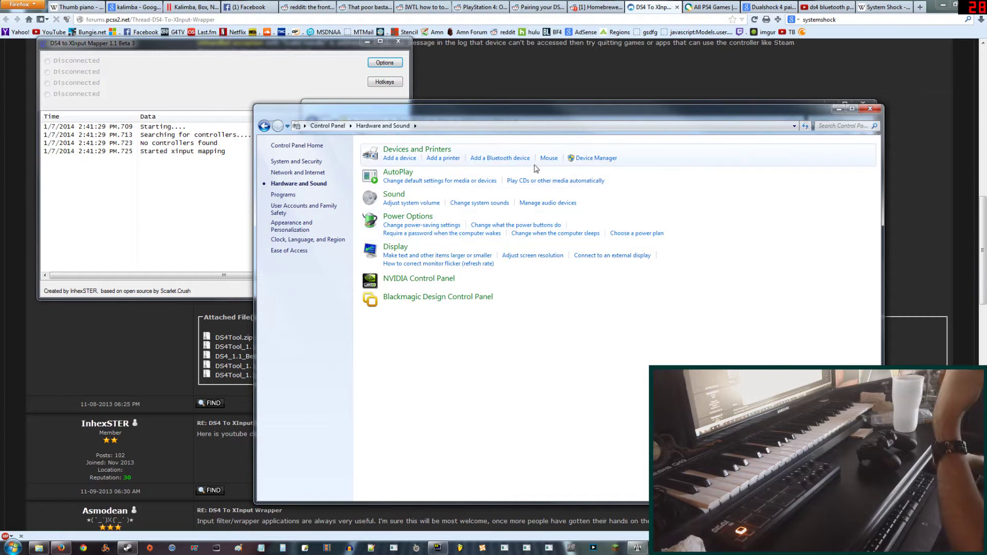
Step: Open the Wireless Controller's Game controller settings in Devices and Printers, close it, and return to Hardware and Sound
{"action": "left_click", "coordinate": [426, 153]}
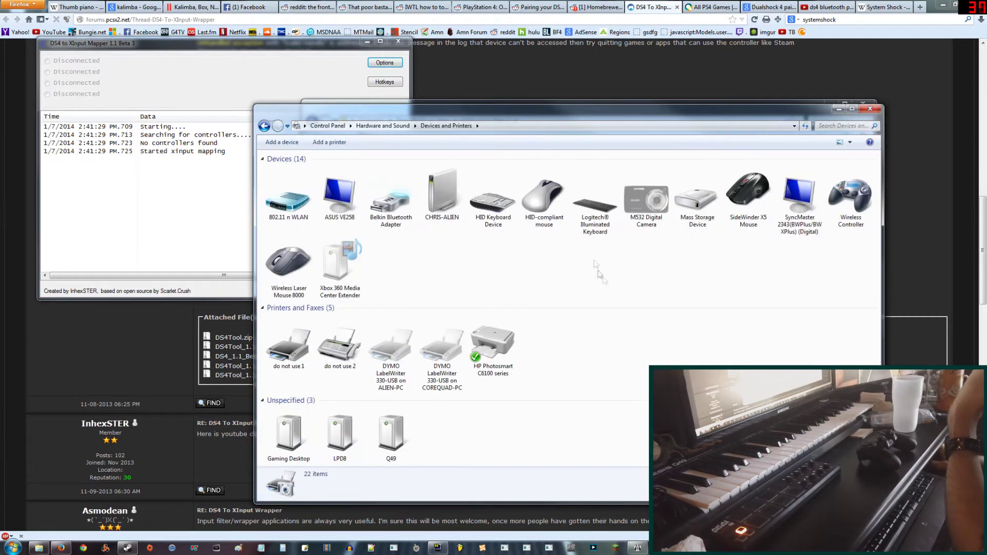
{"action": "left_click", "coordinate": [850, 203]}
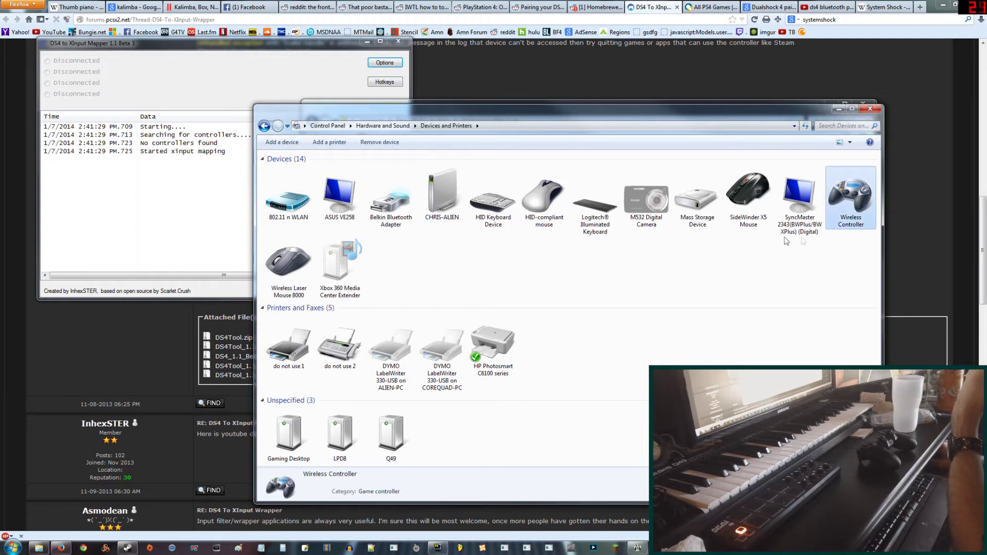
{"action": "right_click", "coordinate": [839, 188]}
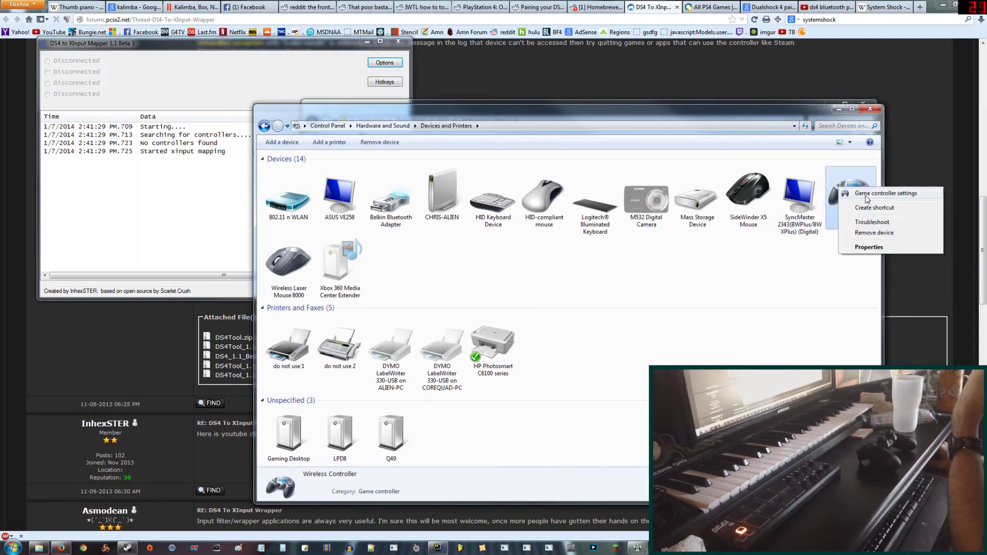
{"action": "left_click", "coordinate": [868, 193]}
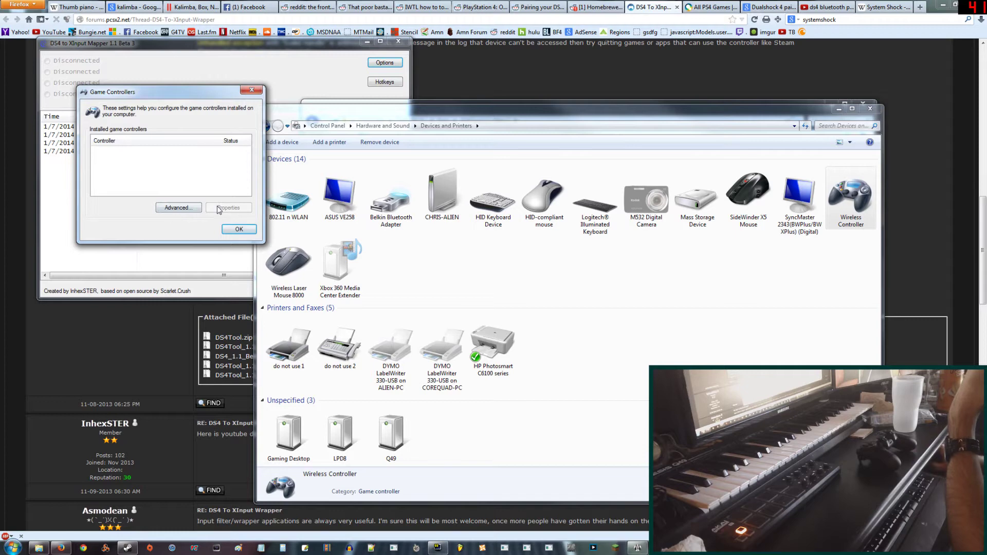
{"action": "mouse_move", "coordinate": [210, 94]}
{"action": "left_mouse_down"}
{"action": "mouse_move", "coordinate": [239, 131]}
{"action": "mouse_move", "coordinate": [216, 104]}
{"action": "left_mouse_up"}
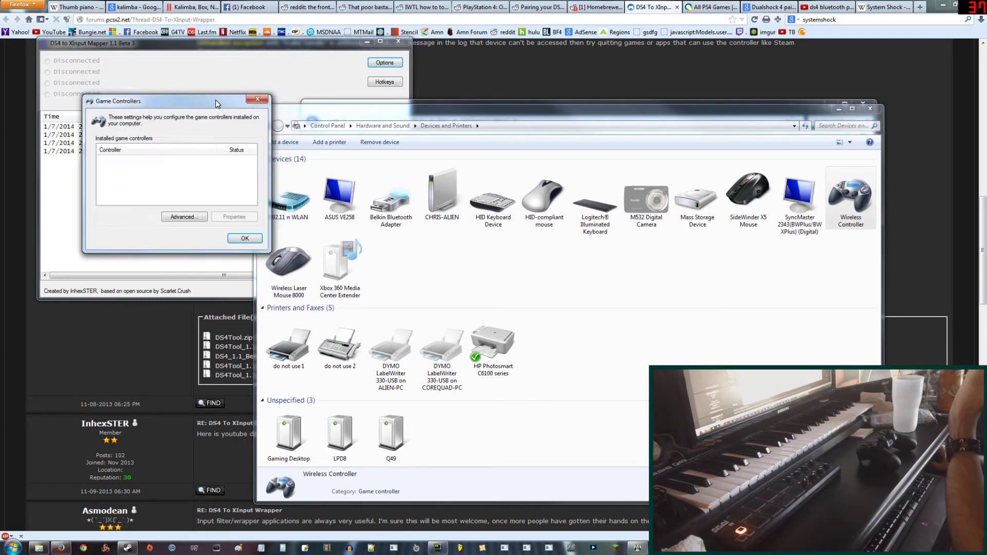
{"action": "left_click", "coordinate": [243, 238]}
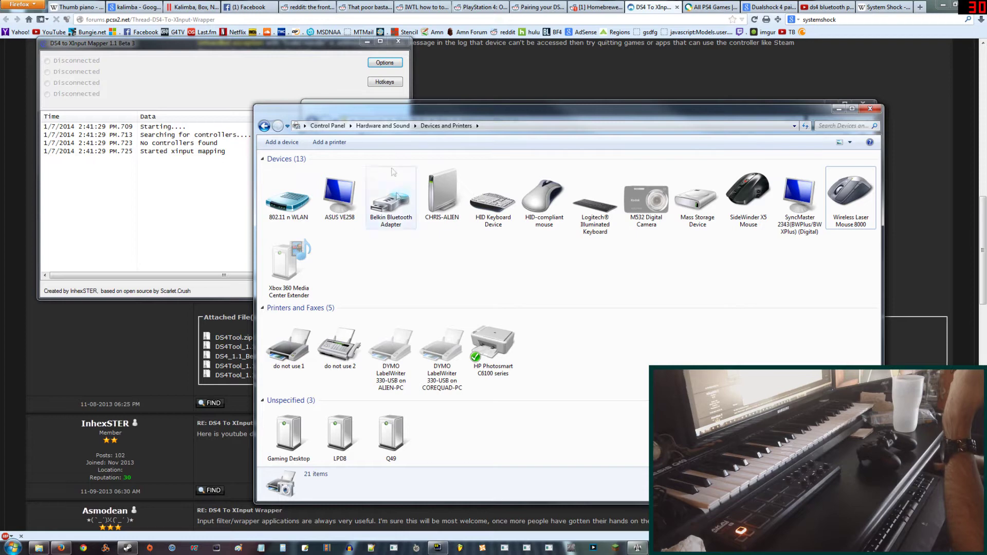
{"action": "left_click", "coordinate": [382, 125]}
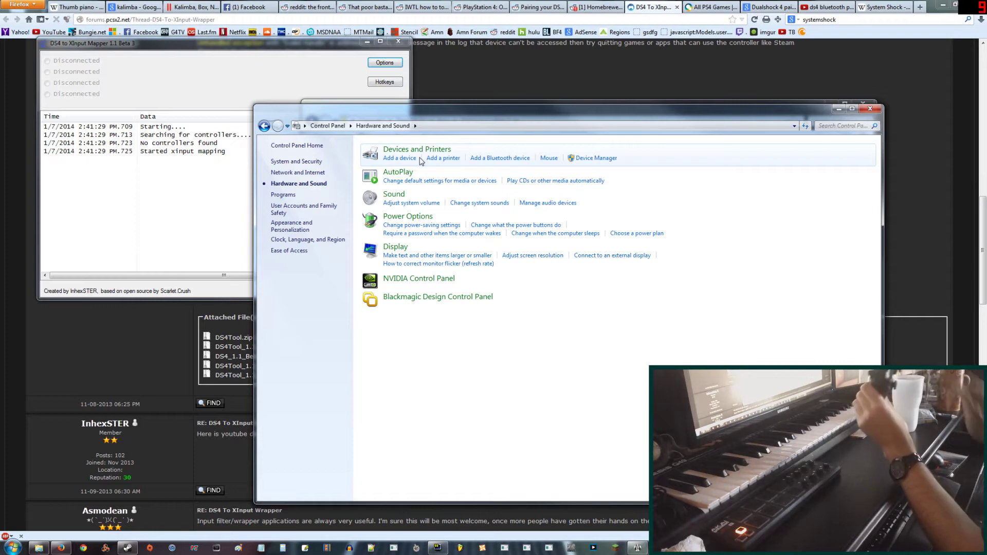
Step: Add the Wireless Controller over Bluetooth, entering its pairing code, and close the wizard
{"action": "left_click", "coordinate": [497, 163]}
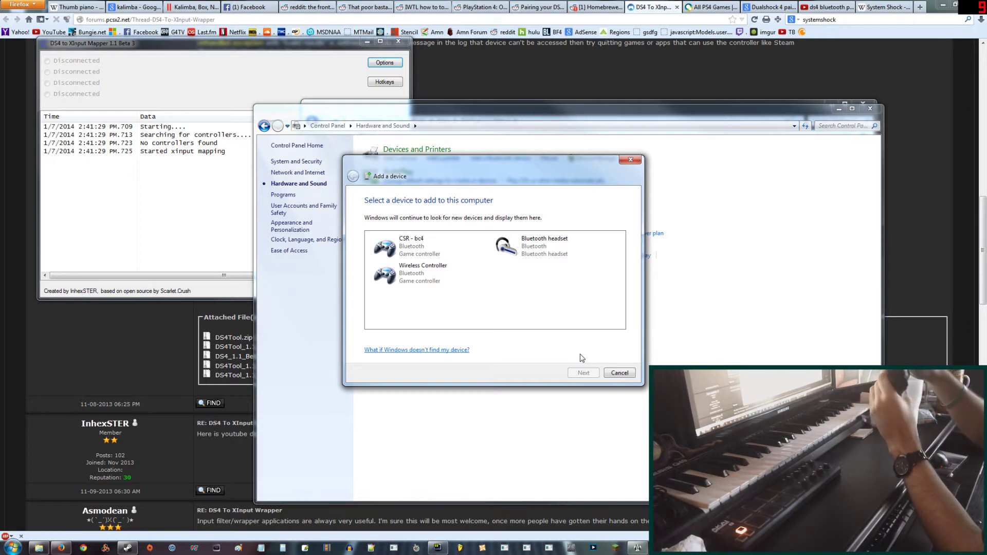
{"action": "left_click", "coordinate": [447, 284]}
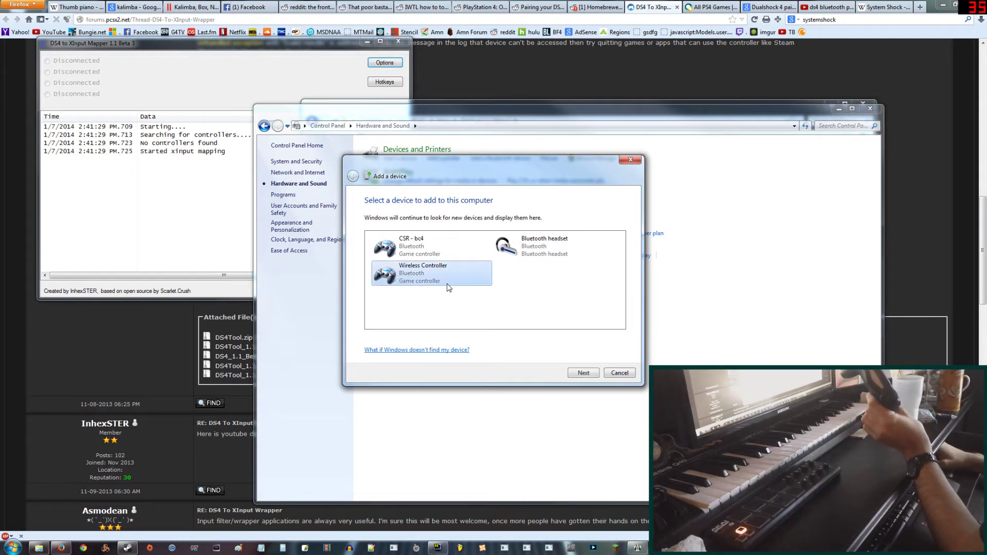
{"action": "left_click", "coordinate": [590, 374]}
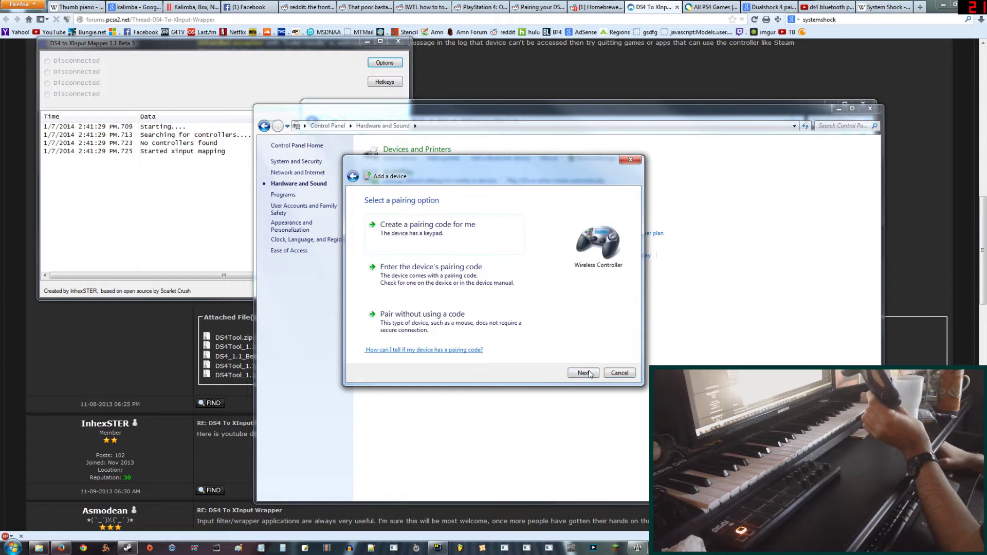
{"action": "left_click", "coordinate": [432, 269]}
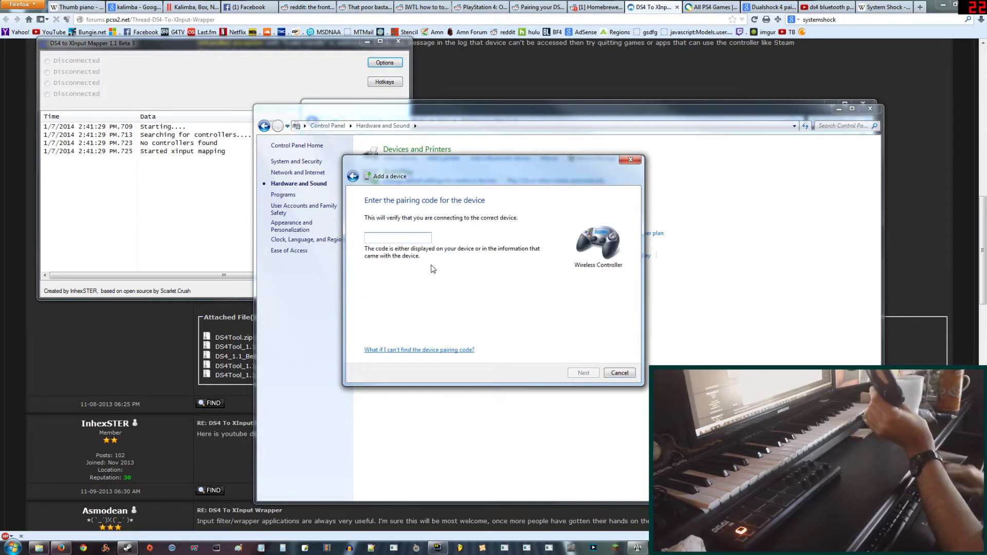
{"action": "type", "text": "0000"}
{"action": "key", "text": "Return"}
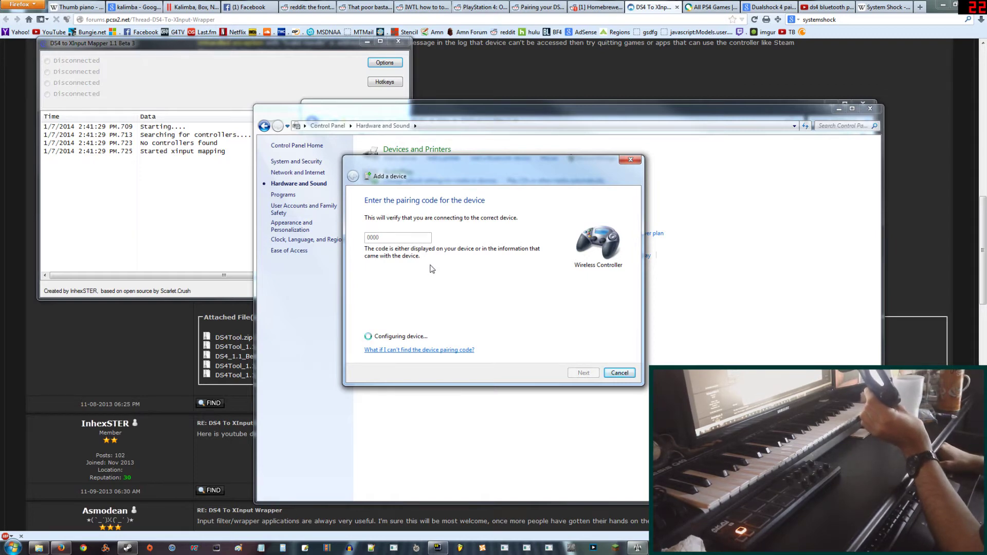
{"action": "left_click", "coordinate": [622, 374]}
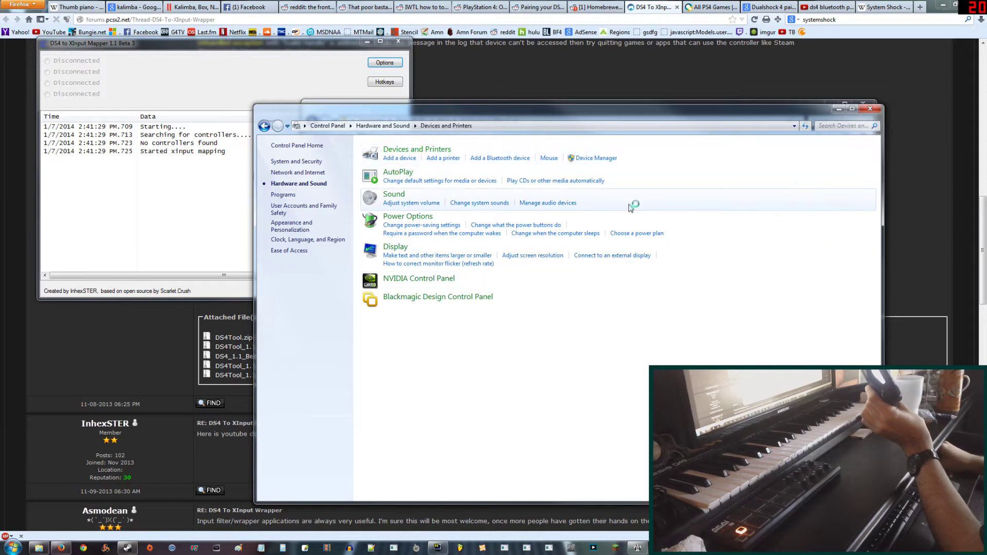
{"action": "left_click", "coordinate": [631, 153]}
Step: View the Wireless Controller's Properties test readout in Game controller settings, then close both dialogs
{"action": "right_click", "coordinate": [846, 215]}
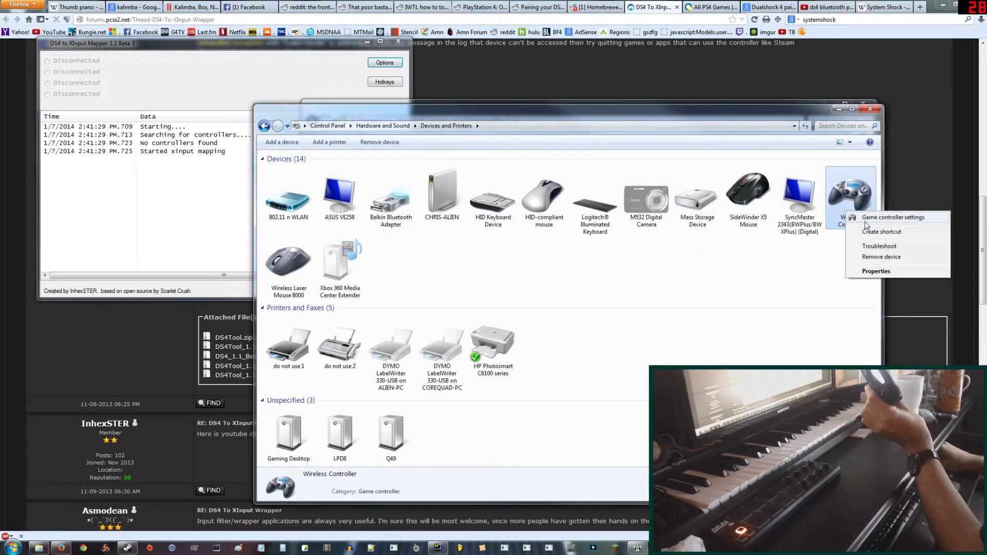
{"action": "left_click", "coordinate": [880, 218]}
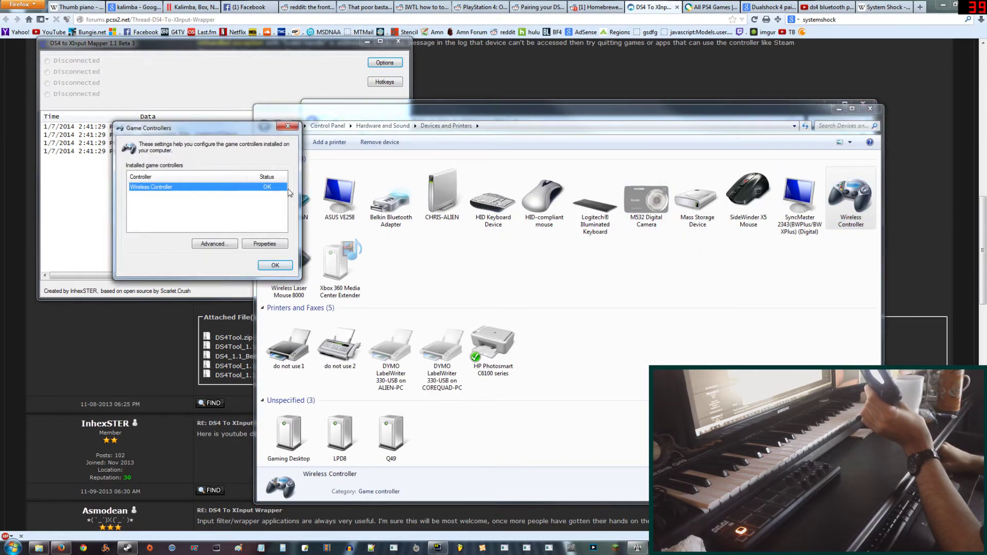
{"action": "left_click", "coordinate": [274, 244]}
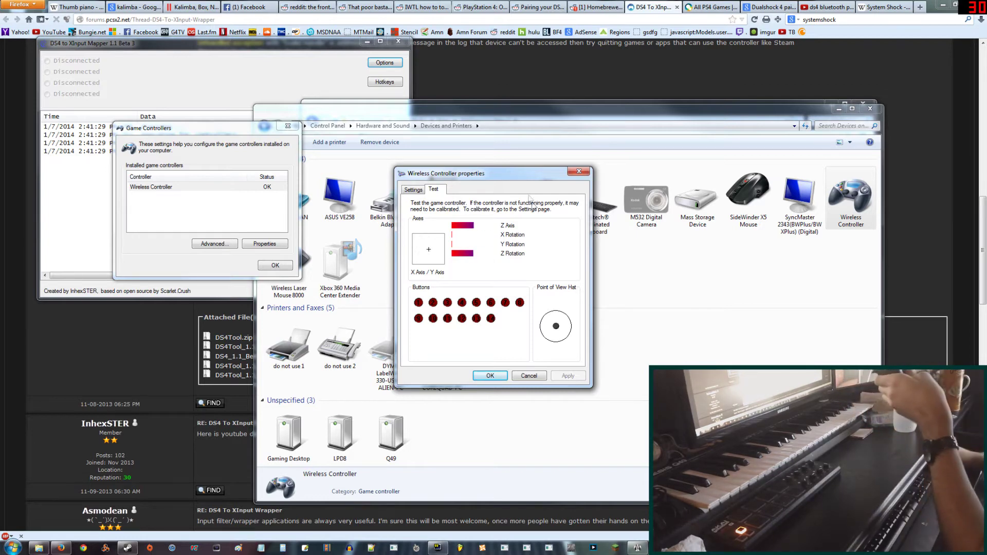
{"action": "left_click", "coordinate": [491, 375]}
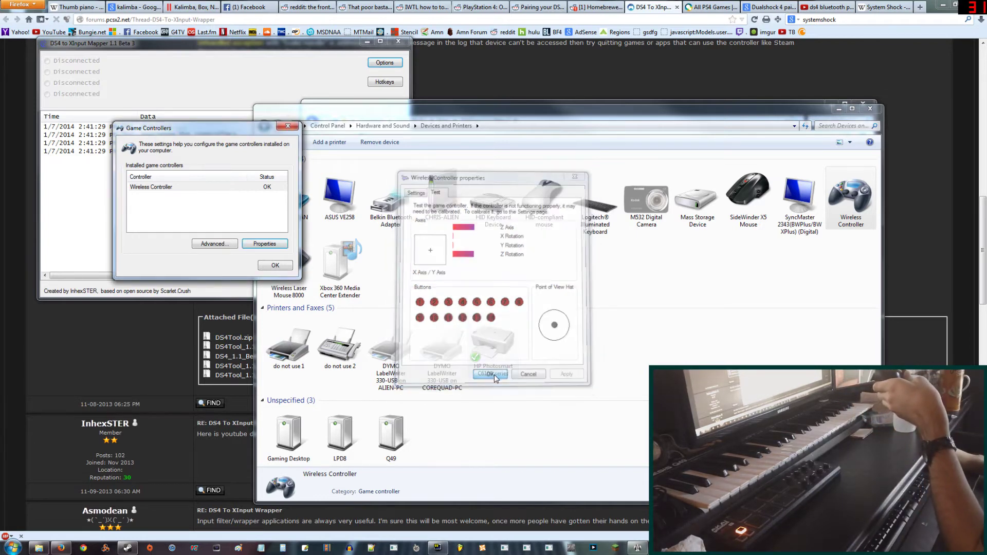
{"action": "left_click", "coordinate": [275, 265]}
{"action": "left_click", "coordinate": [129, 54]}
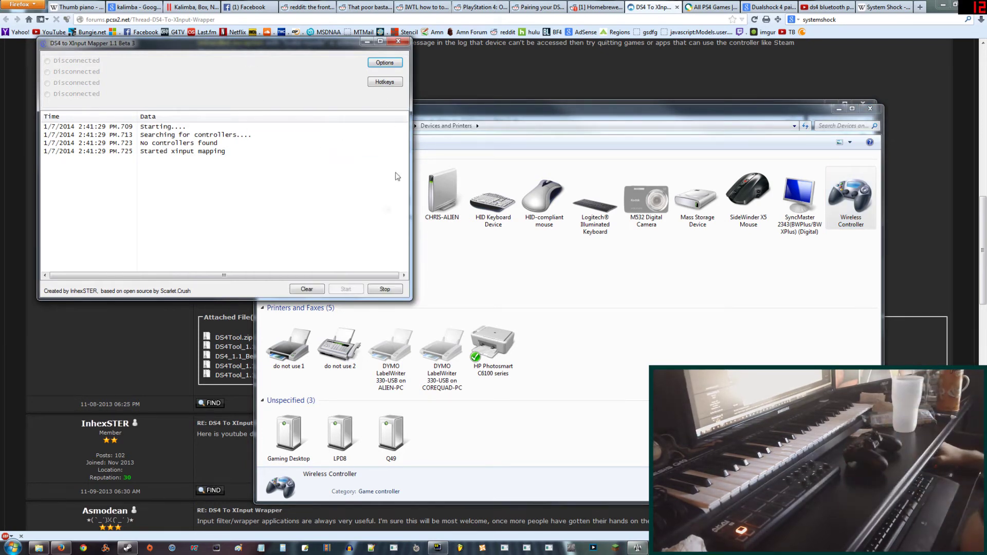
Step: Stop XInput mapping, clear the log and start mapping again
{"action": "left_click", "coordinate": [378, 290]}
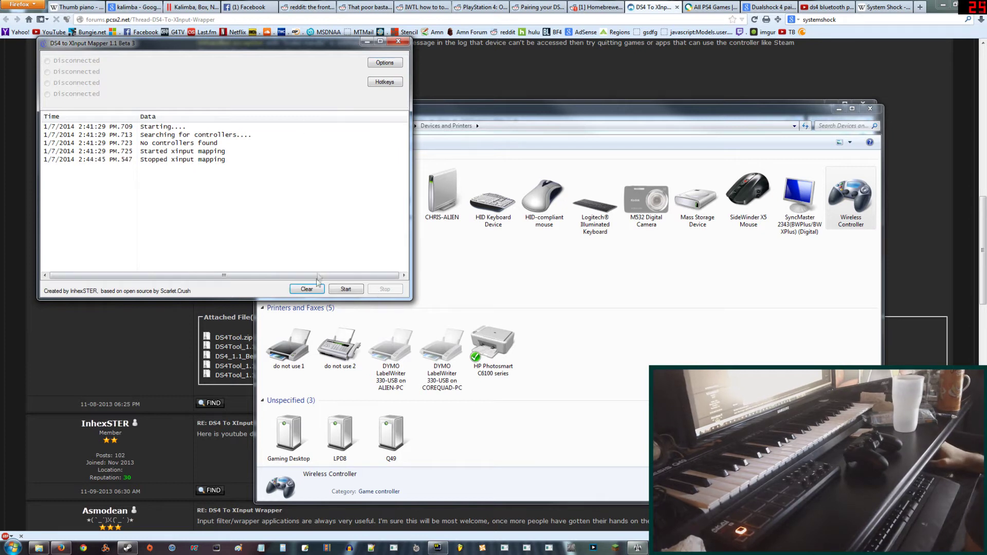
{"action": "left_click", "coordinate": [307, 289]}
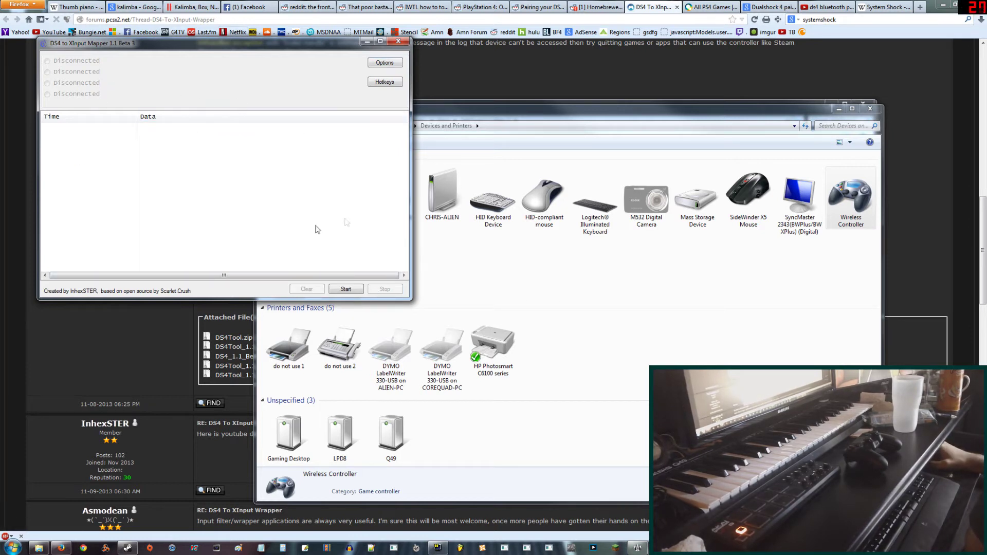
{"action": "left_click", "coordinate": [346, 289]}
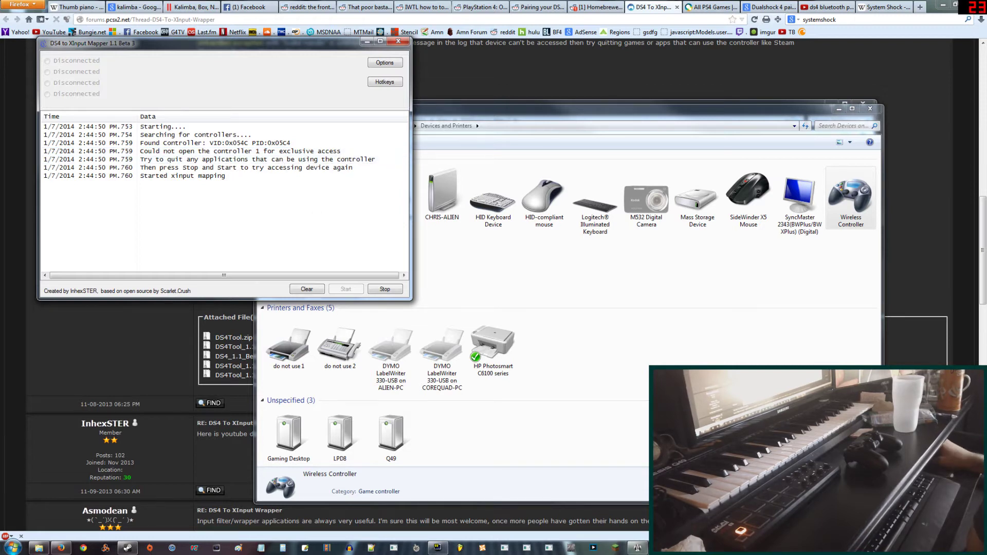
Step: Quit Mumble via Server > Quit Mumble, then clear the log and restart mapping so Controller 1 connects
{"action": "left_click", "coordinate": [638, 547]}
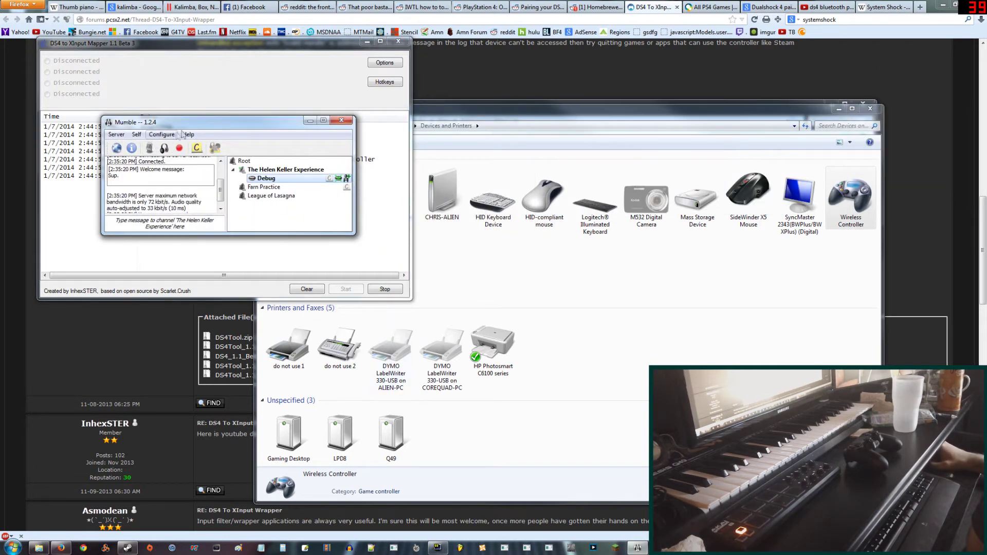
{"action": "left_click_drag", "start_coordinate": [200, 129], "coordinate": [393, 153]}
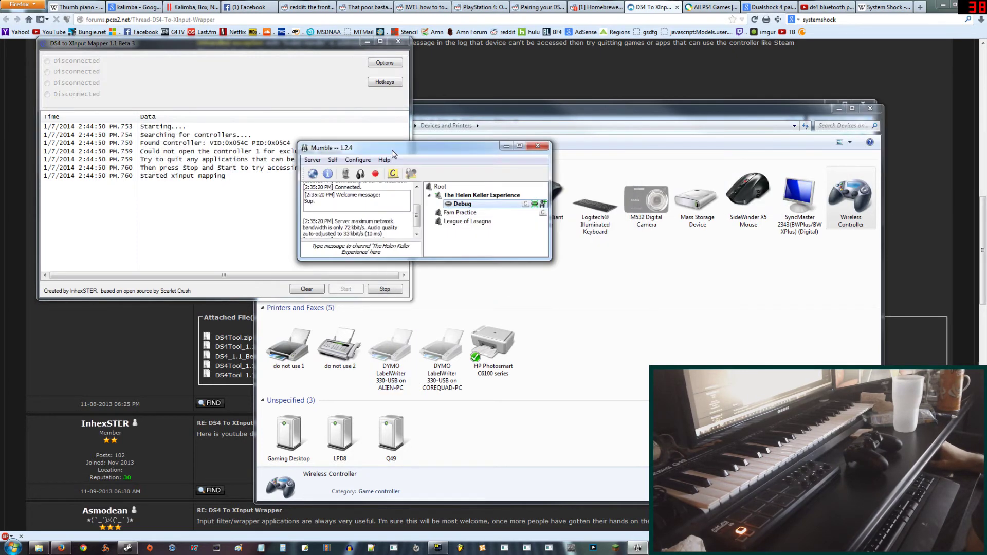
{"action": "left_click", "coordinate": [312, 161]}
{"action": "left_click", "coordinate": [334, 240]}
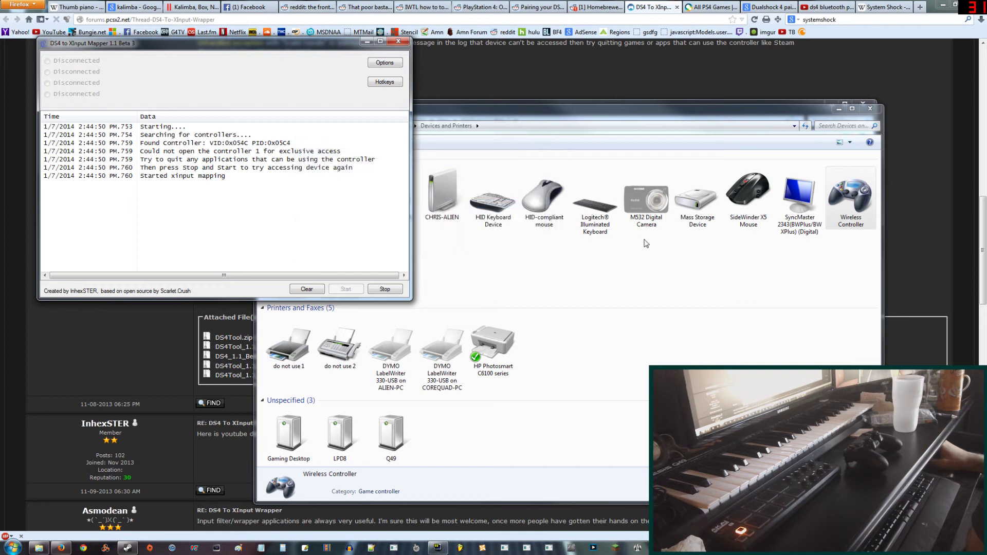
{"action": "left_click", "coordinate": [316, 290]}
{"action": "left_click", "coordinate": [380, 290]}
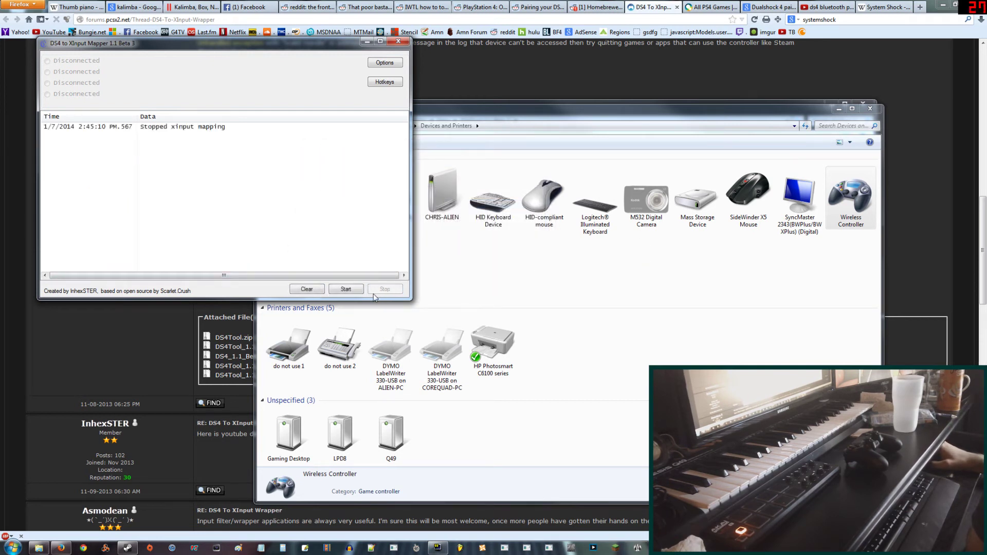
{"action": "left_click", "coordinate": [346, 290]}
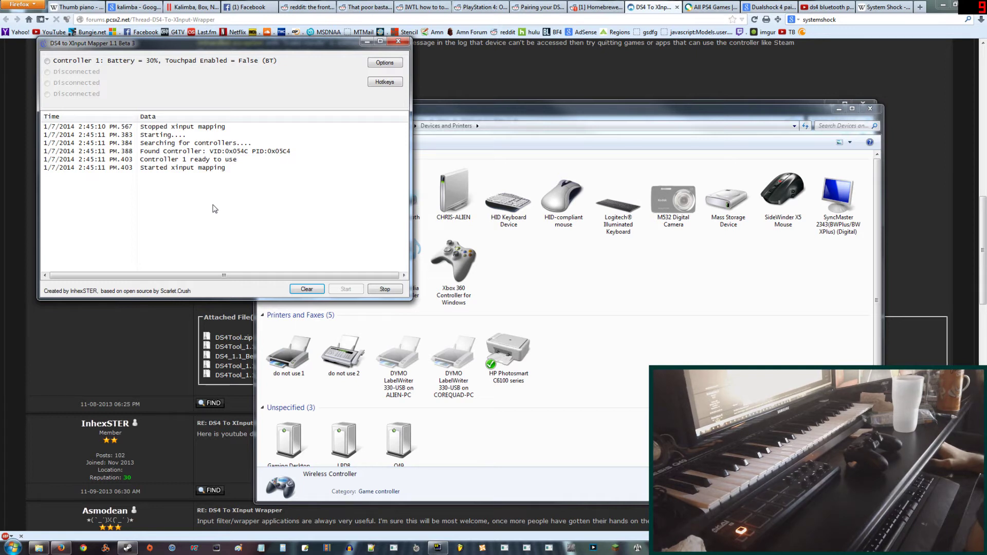
{"action": "left_click", "coordinate": [472, 280]}
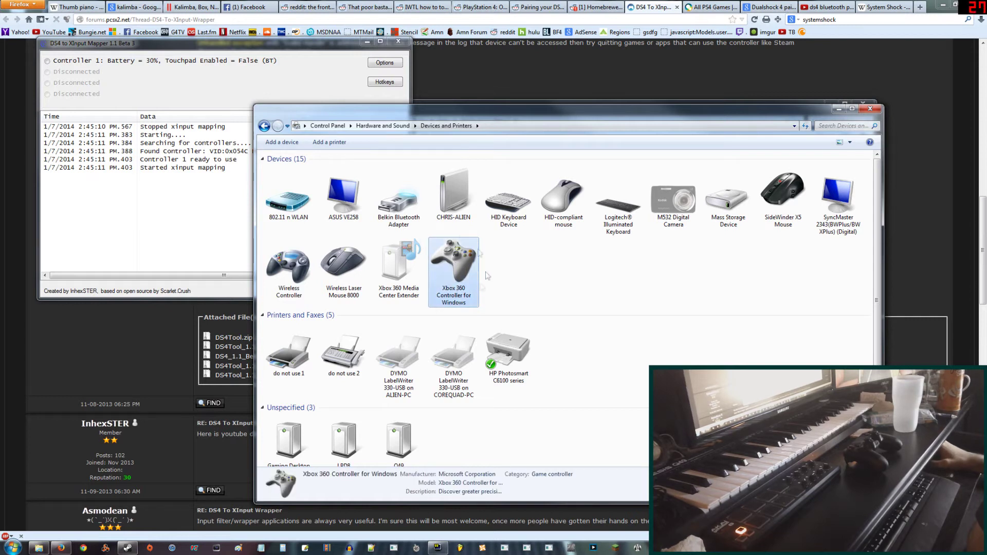
{"action": "key", "text": "alt+Tab"}
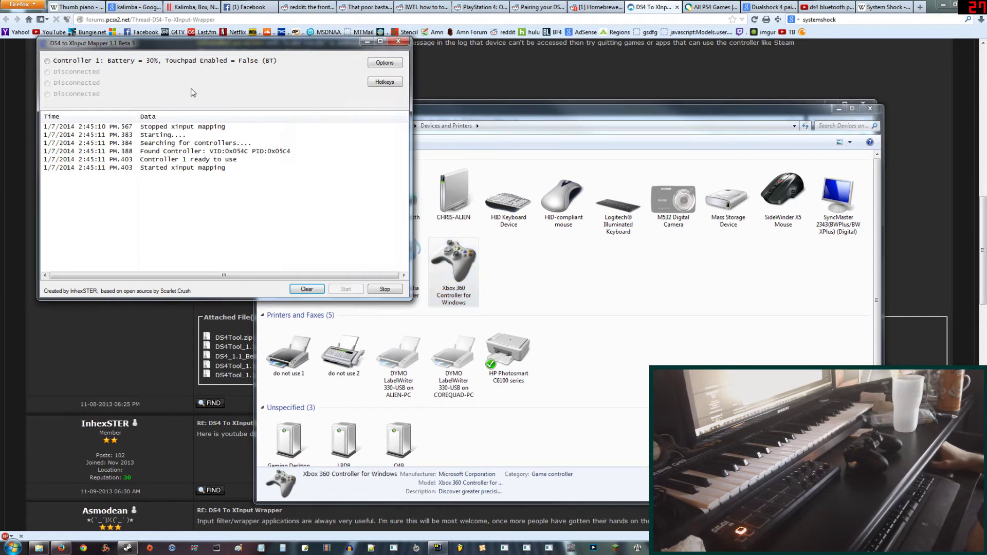
{"action": "key", "text": "alt+Tab"}
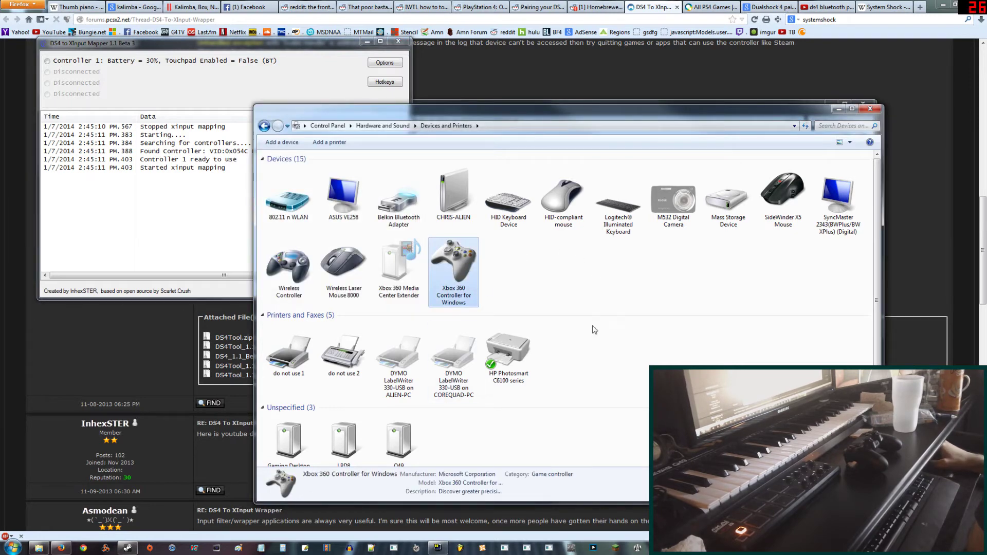
{"action": "left_click", "coordinate": [552, 262]}
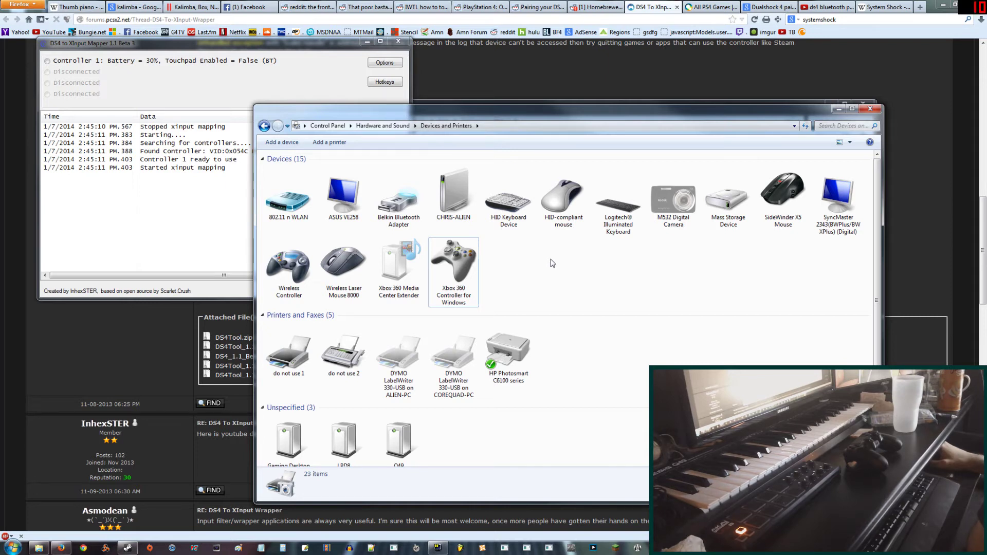
{"action": "left_click", "coordinate": [310, 76]}
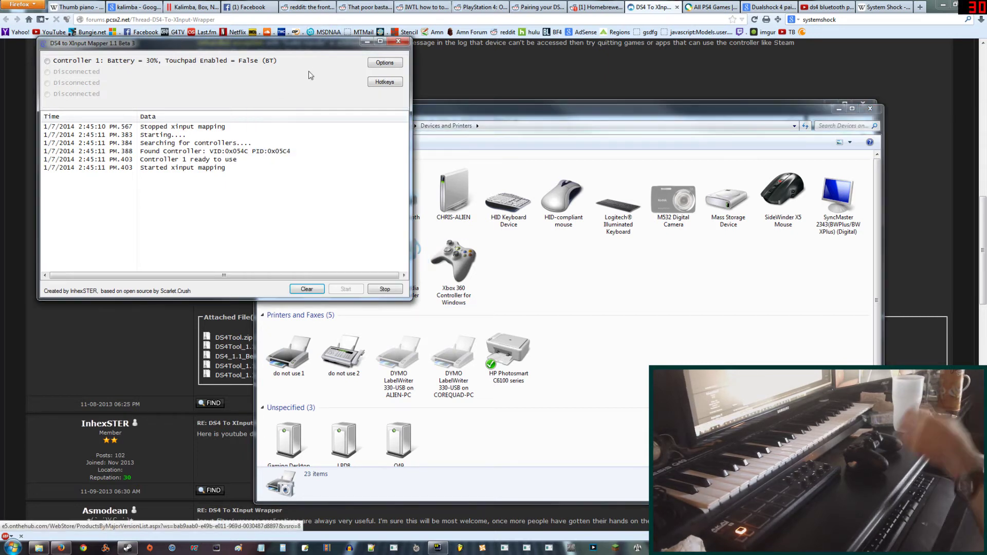
Step: Review the Hotkeys list, including the L2+R2+Touchpad touchpad toggle, and close it with Ok
{"action": "left_click", "coordinate": [387, 83]}
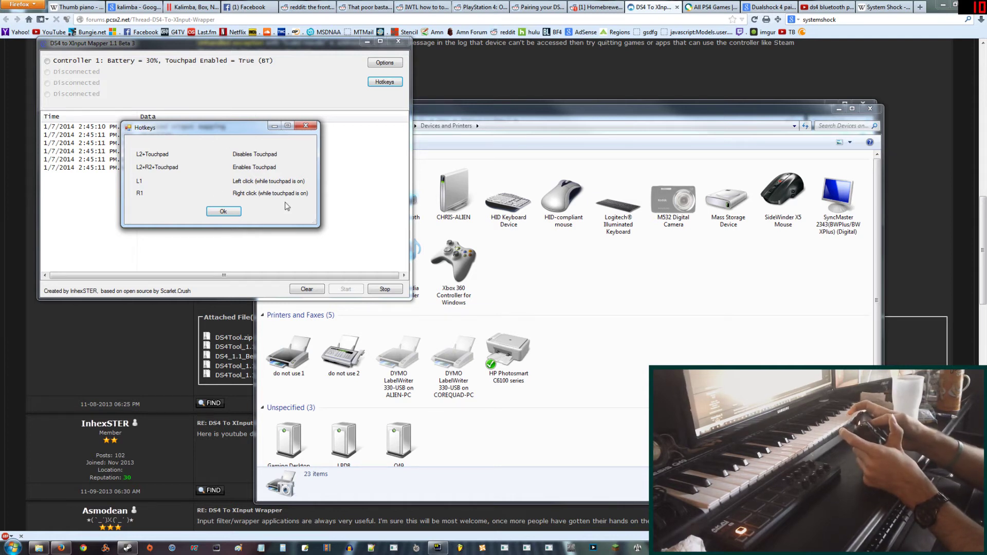
{"action": "left_click", "coordinate": [233, 211]}
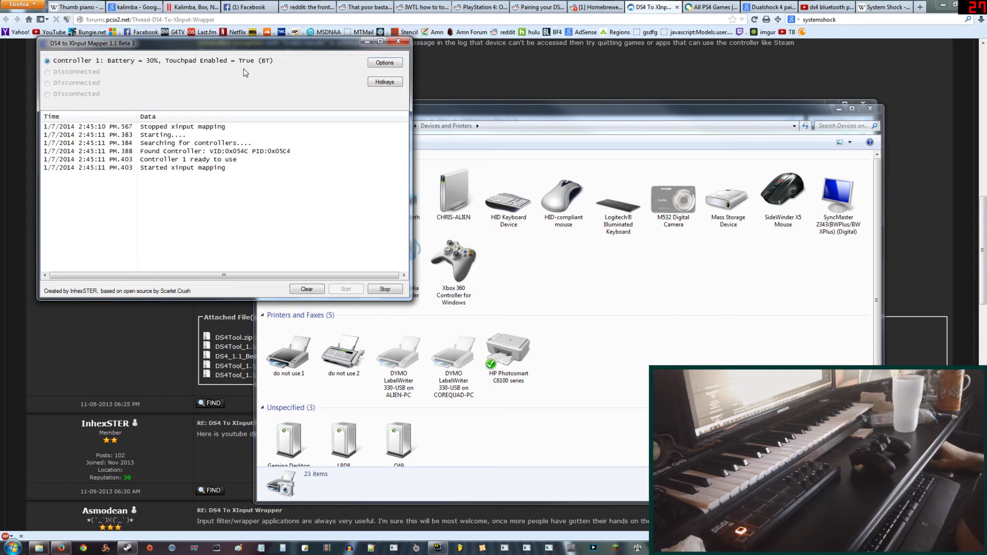
Step: Open Controller 1's options and save its LED colour, rumble and touchpad settings
{"action": "left_click", "coordinate": [391, 63]}
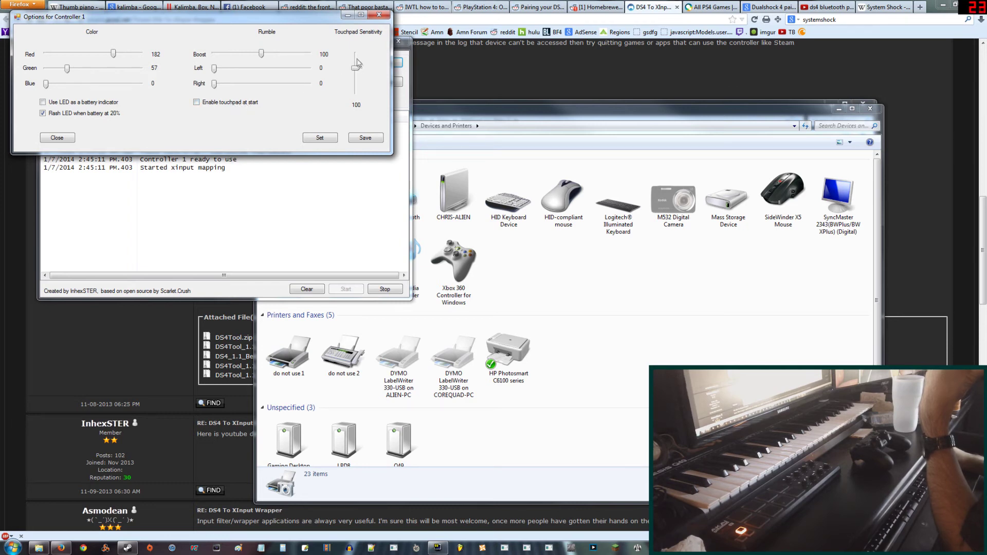
{"action": "left_click", "coordinate": [370, 139]}
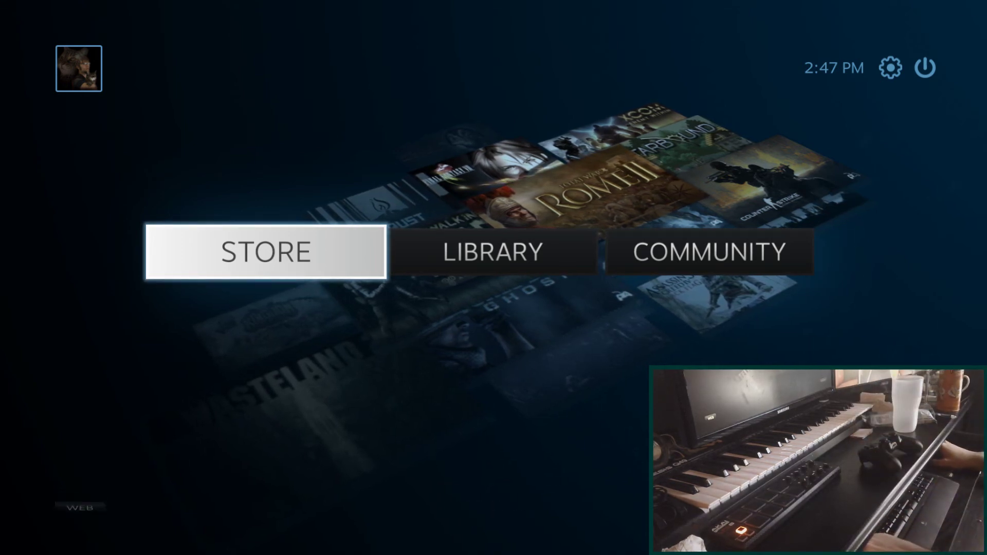
Step: Exit Big Picture via Return to Desktop, then minimize the Steam window
{"action": "left_click", "coordinate": [922, 68]}
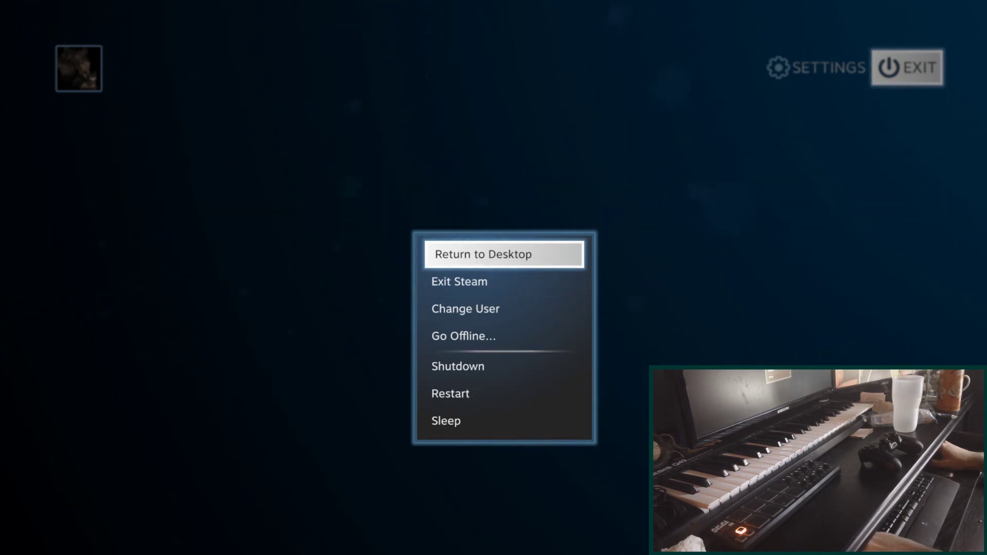
{"action": "left_click", "coordinate": [476, 257]}
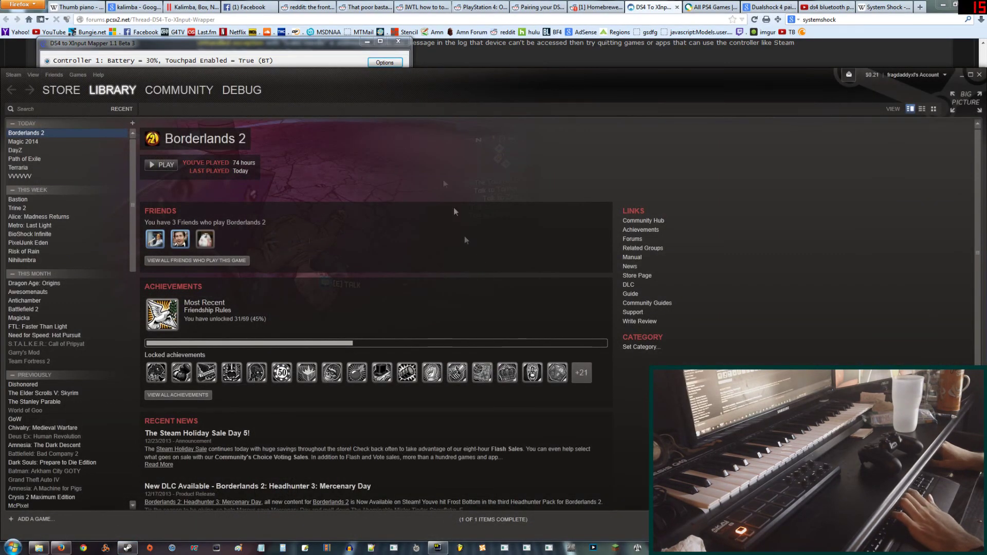
{"action": "left_click", "coordinate": [354, 57]}
{"action": "left_click", "coordinate": [423, 112]}
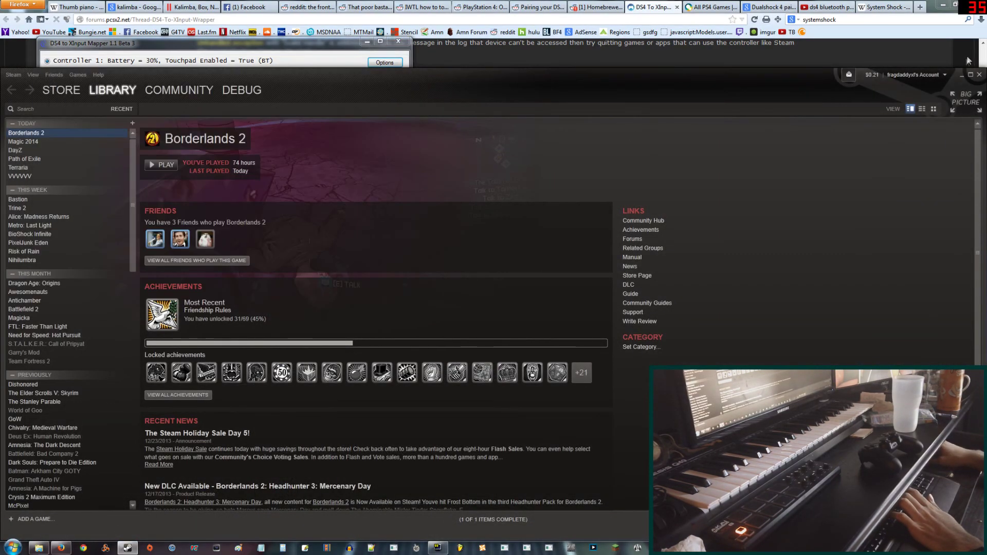
{"action": "left_click", "coordinate": [962, 75]}
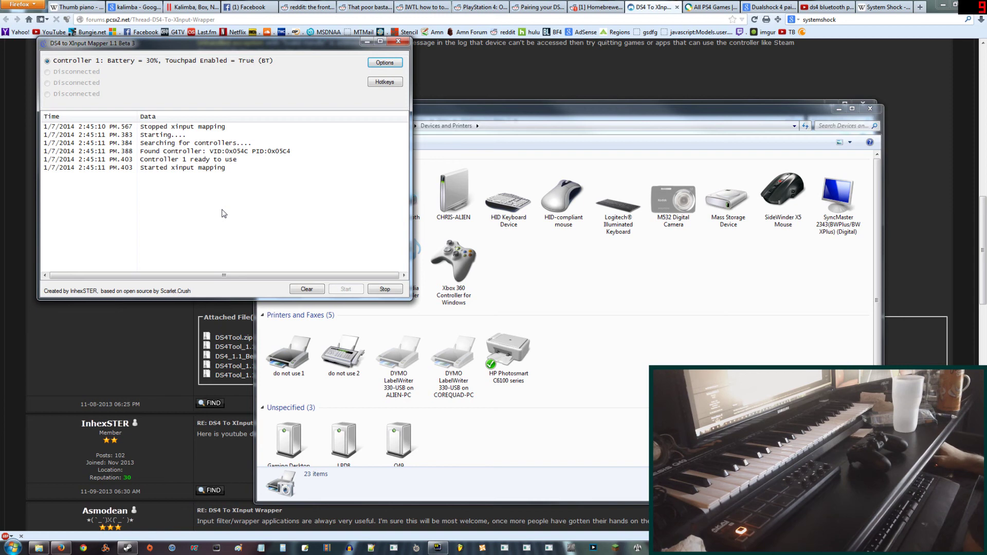
Step: Bring Devices and Printers forward and check the Wireless Controller's Remove device option without removing it
{"action": "left_click", "coordinate": [508, 267]}
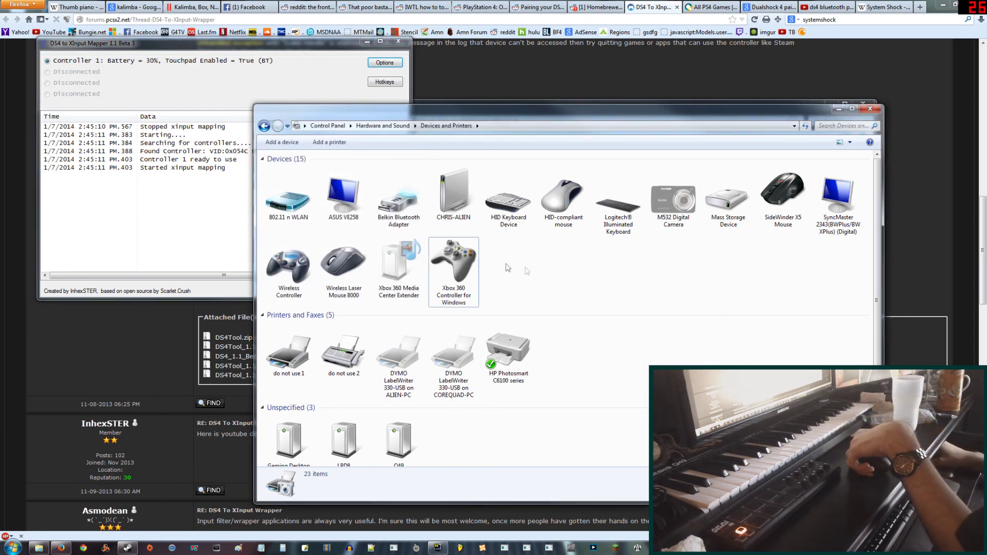
{"action": "left_click", "coordinate": [274, 54]}
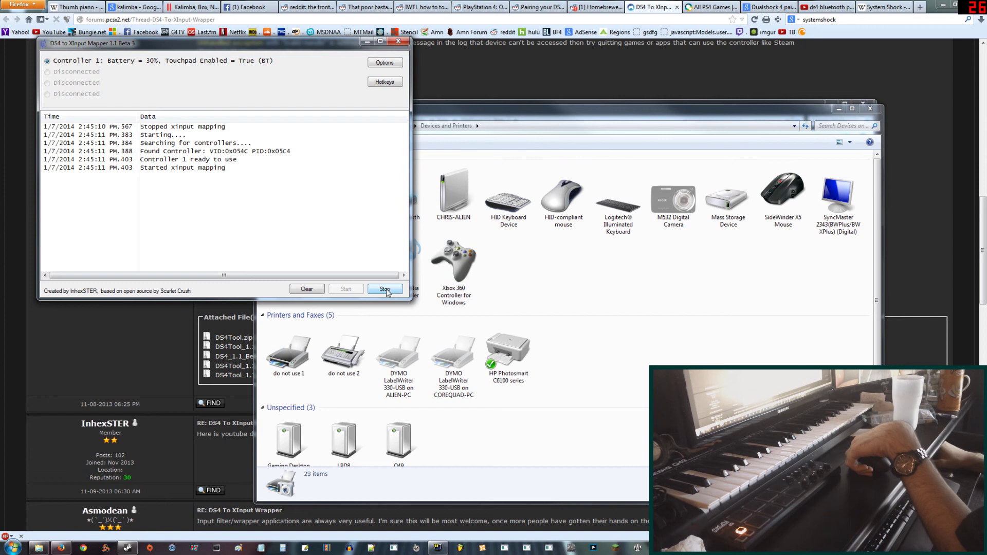
{"action": "left_click", "coordinate": [537, 265]}
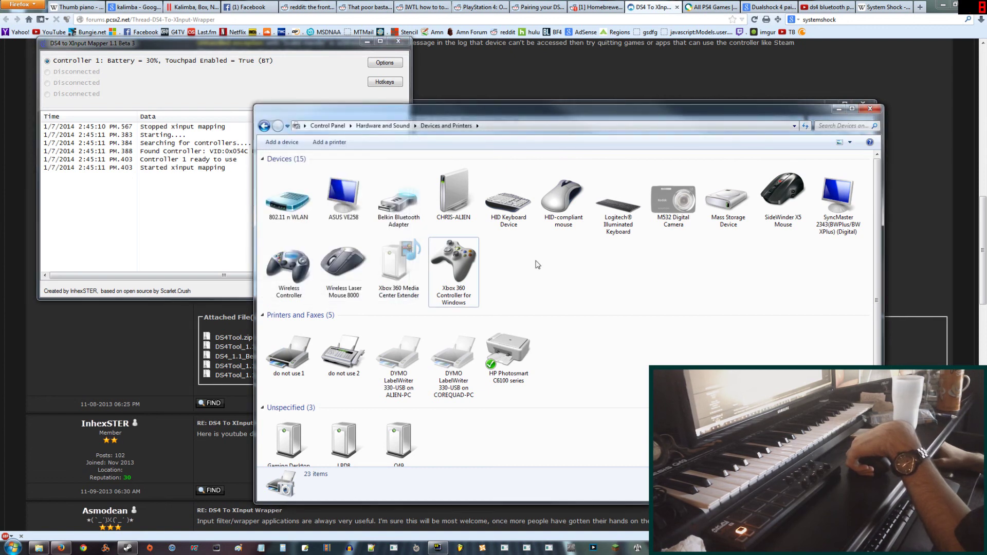
{"action": "right_click", "coordinate": [290, 262]}
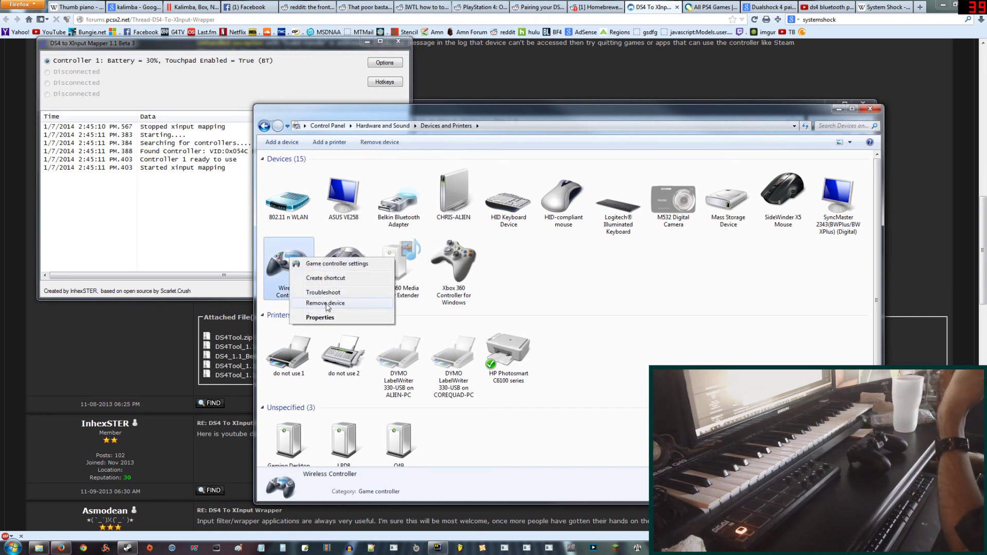
{"action": "left_click", "coordinate": [625, 262]}
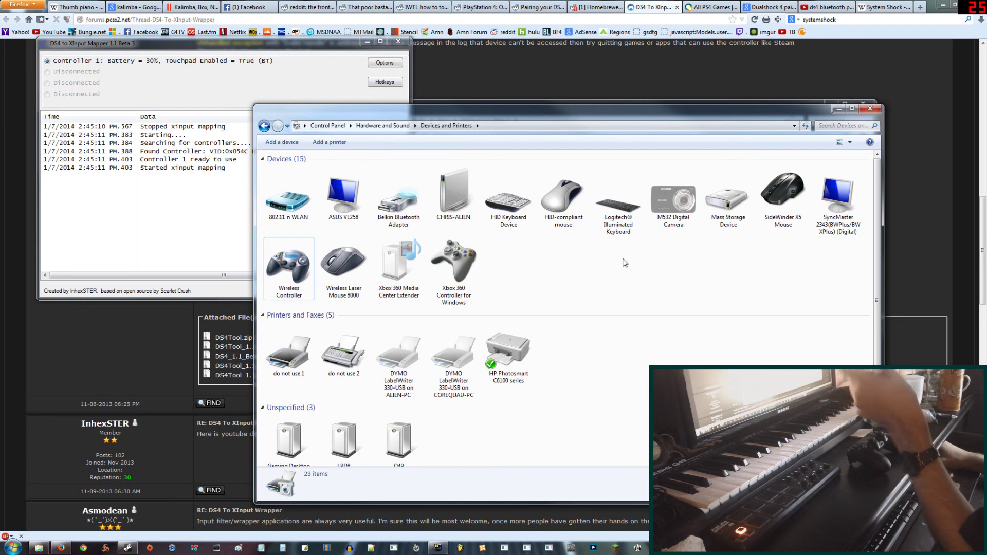